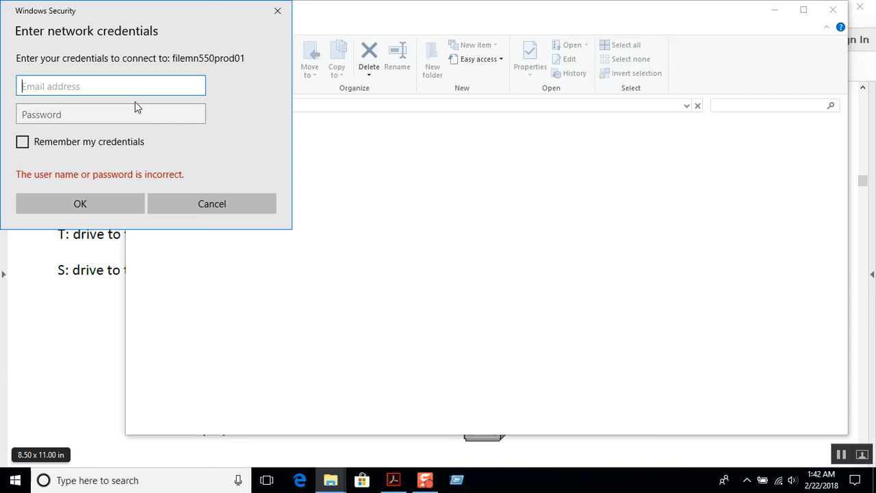
Step: Enter the domain account username and password in Windows Security and submit them to filemn550prod01
{"action": "type", "text": "transcendit\\"}
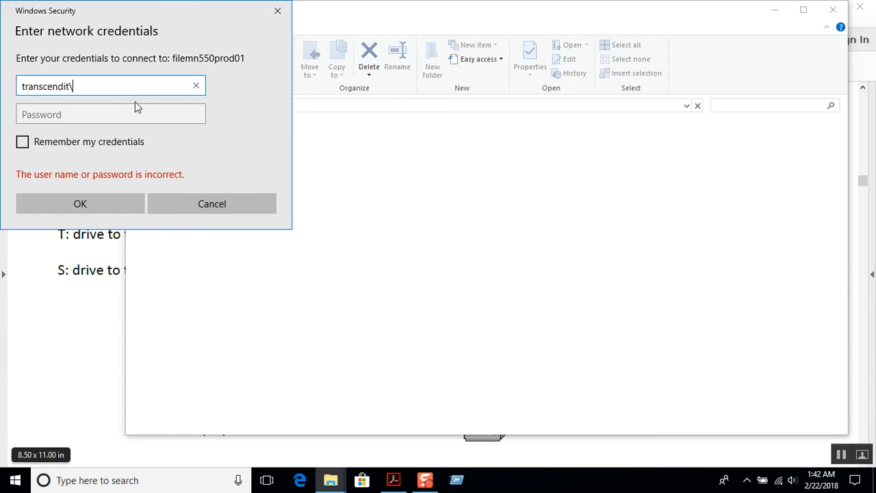
{"action": "type", "text": "ted.train"}
{"action": "key", "text": "BackSpace"}
{"action": "key", "text": "BackSpace"}
{"action": "key", "text": "BackSpace"}
{"action": "key", "text": "BackSpace"}
{"action": "key", "text": "BackSpace"}
{"action": "key", "text": "BackSpace"}
{"action": "key", "text": "BackSpace"}
{"action": "key", "text": "BackSpace"}
{"action": "key", "text": "BackSpace"}
{"action": "key", "text": "BackSpace"}
{"action": "type", "text": "ted.trainee"}
{"action": "key", "text": "Tab"}
{"action": "type", "text": "•••••••••"}
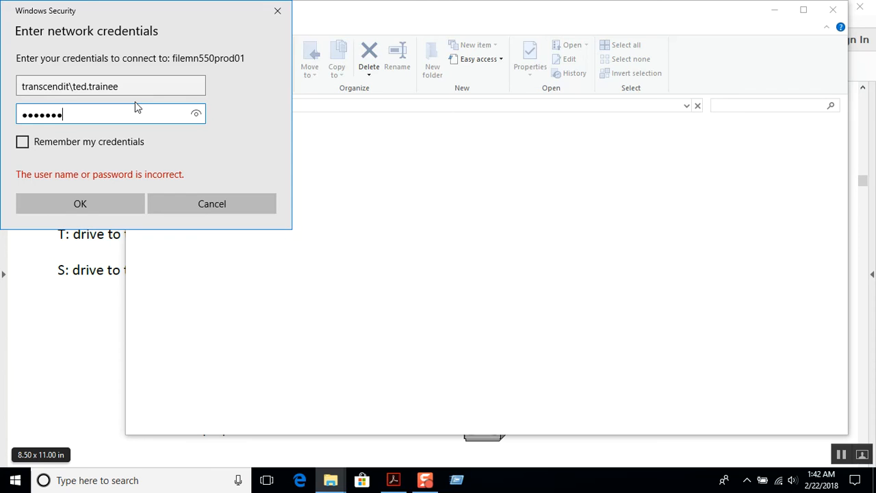
{"action": "type", "text": "•"}
{"action": "left_click", "coordinate": [100, 204]}
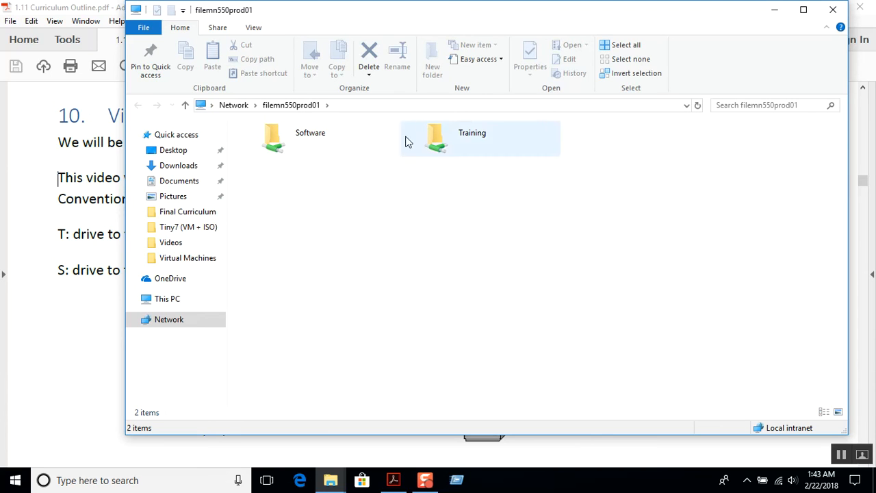
Step: Reposition the Explorer window and open the Training share on filemn550prod01
{"action": "left_click_drag", "start_coordinate": [407, 8], "coordinate": [688, 20]}
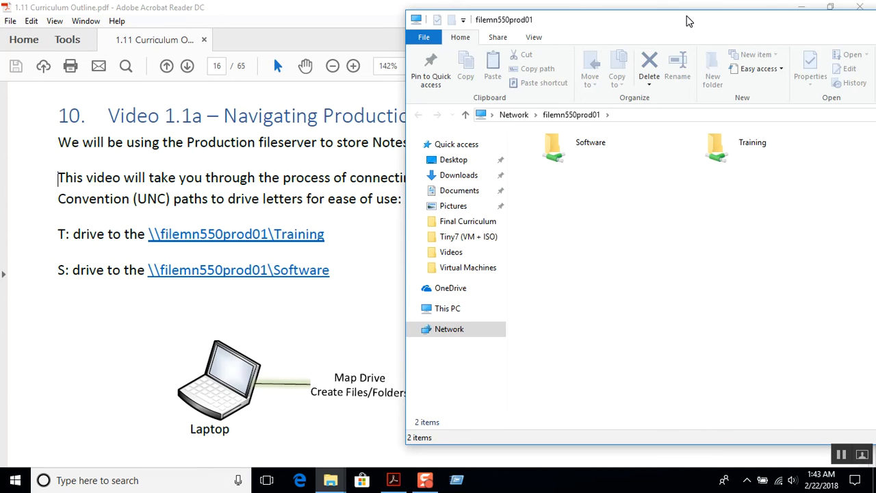
{"action": "left_click_drag", "start_coordinate": [689, 21], "coordinate": [604, 26]}
{"action": "left_click", "coordinate": [645, 156]}
{"action": "double_click", "coordinate": [645, 156]}
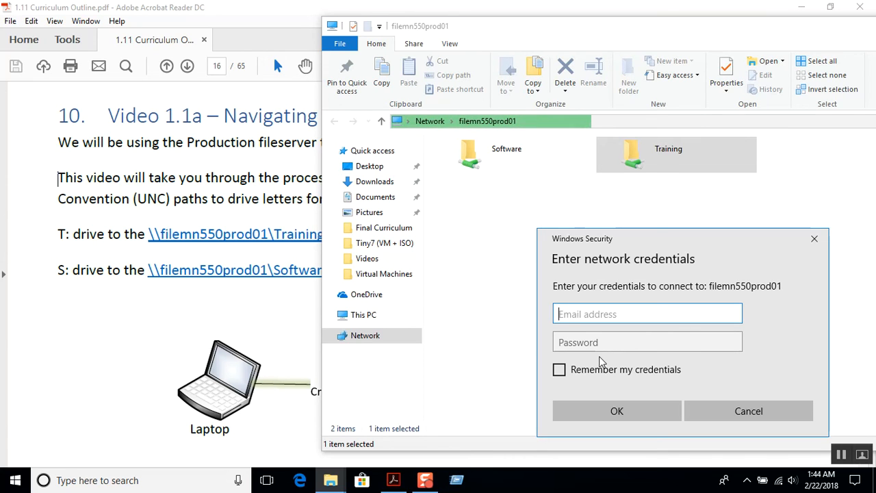
Step: Enter the domain username and password, tick Remember my credentials, and confirm
{"action": "type", "text": "tran"}
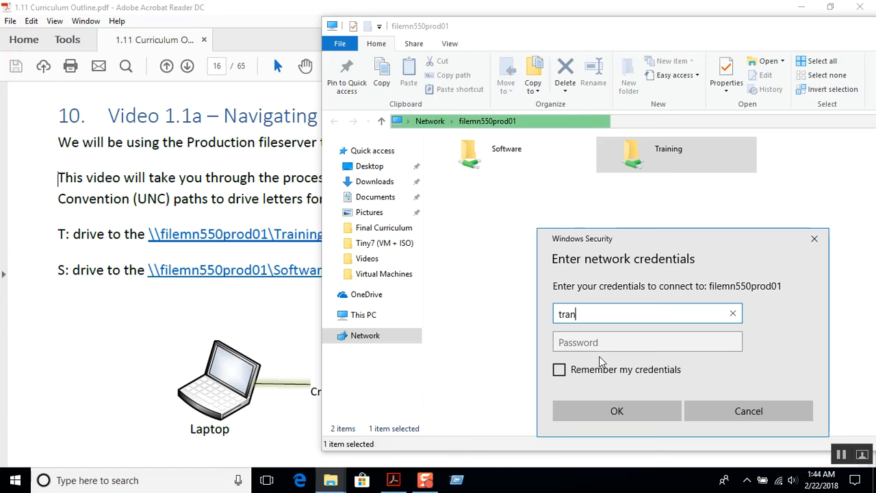
{"action": "type", "text": "scendit"}
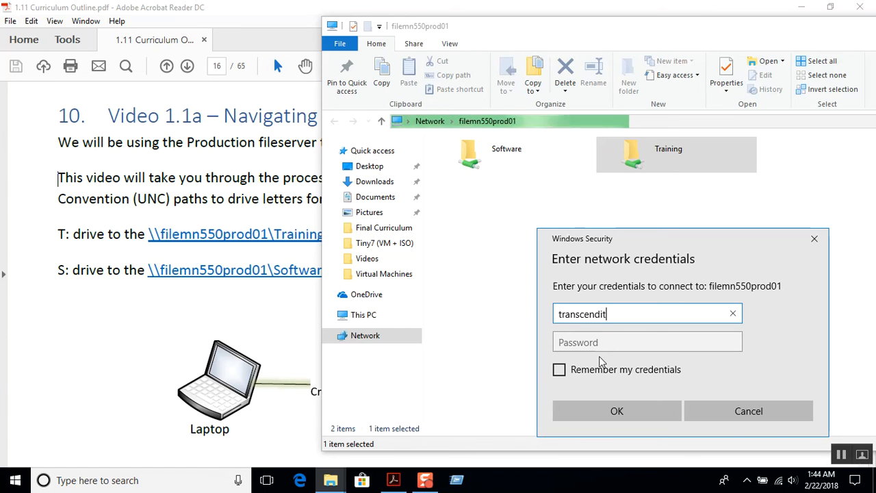
{"action": "type", "text": "\\ted."}
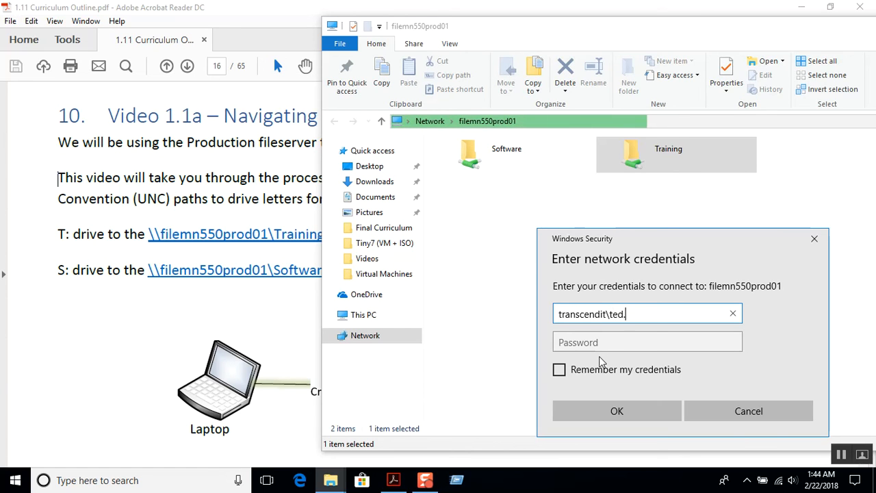
{"action": "type", "text": "trainee"}
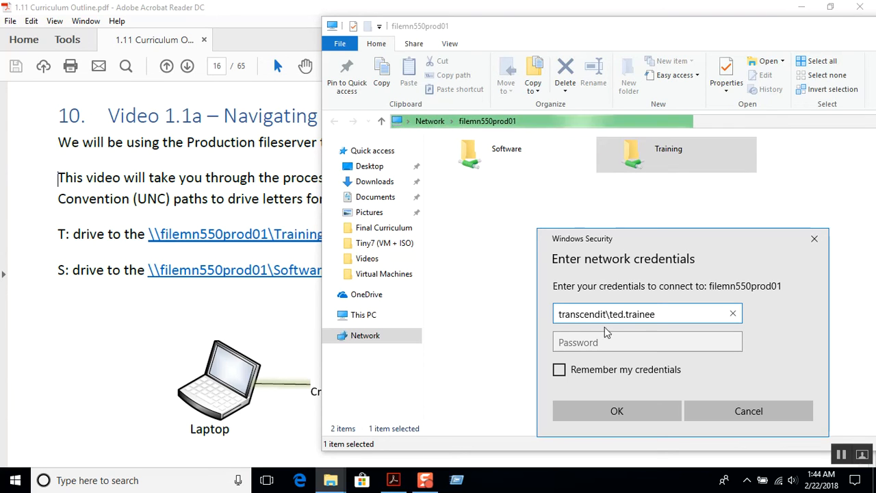
{"action": "left_click_drag", "start_coordinate": [608, 315], "coordinate": [571, 319]}
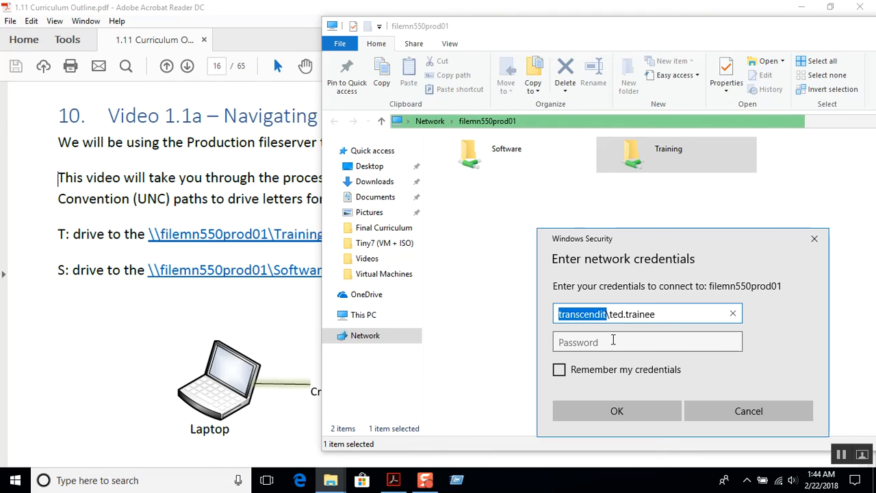
{"action": "left_click", "coordinate": [614, 343]}
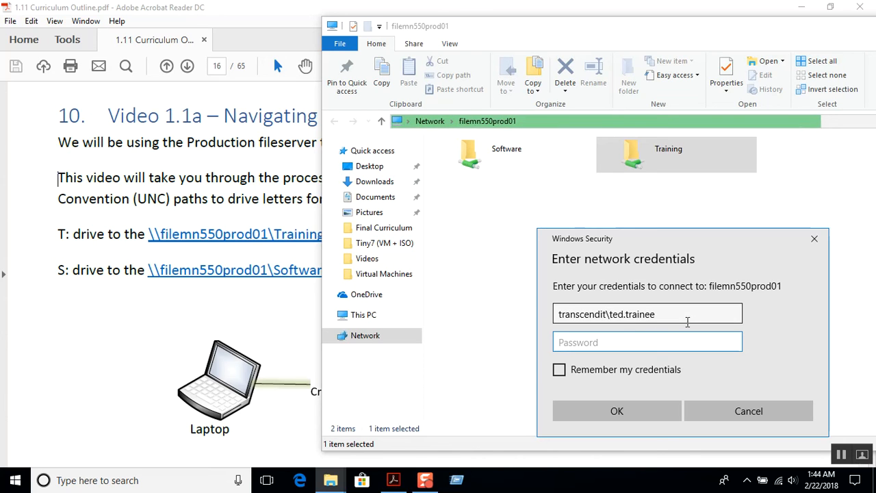
{"action": "type", "text": "•••"}
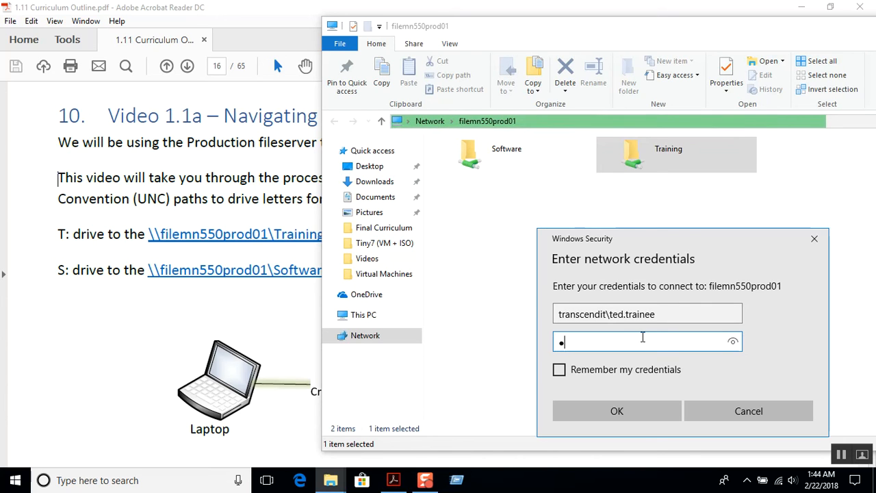
{"action": "type", "text": "••••••••"}
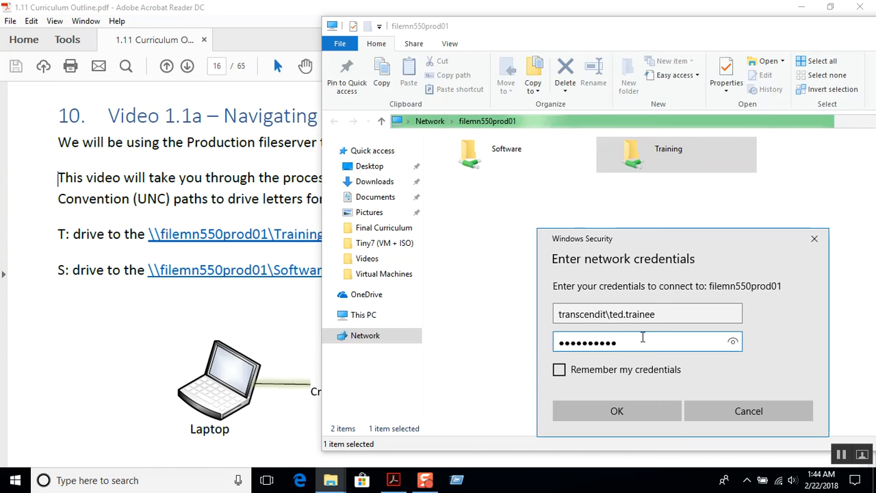
{"action": "left_click", "coordinate": [619, 372]}
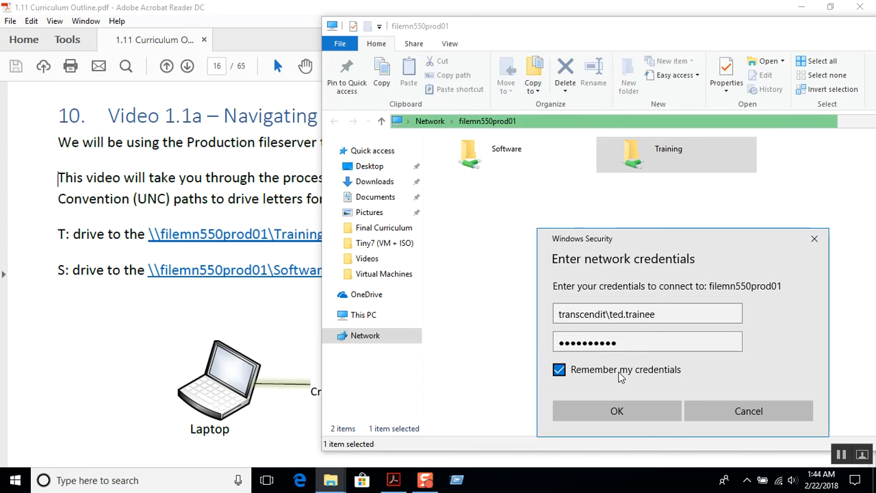
{"action": "left_click", "coordinate": [620, 409]}
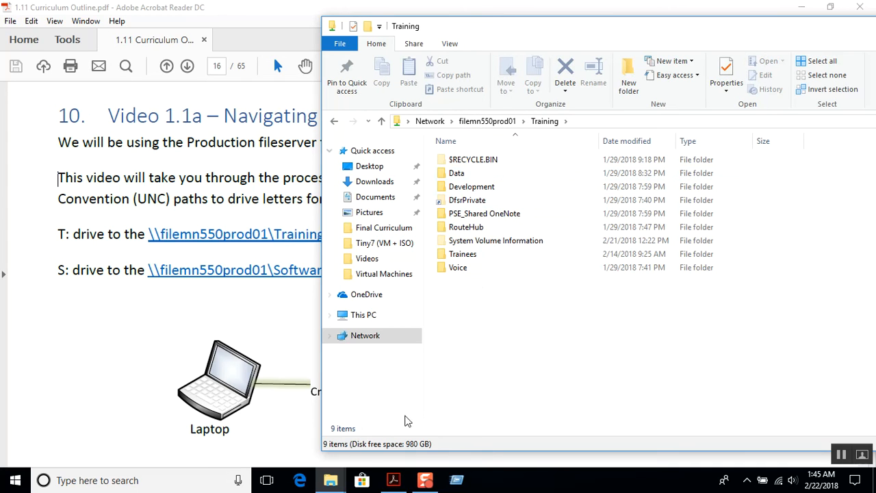
Step: Browse This PC to Desktop > 2018 > Tax, then minimize it and bring the curriculum PDF forward
{"action": "mouse_move", "coordinate": [330, 480]}
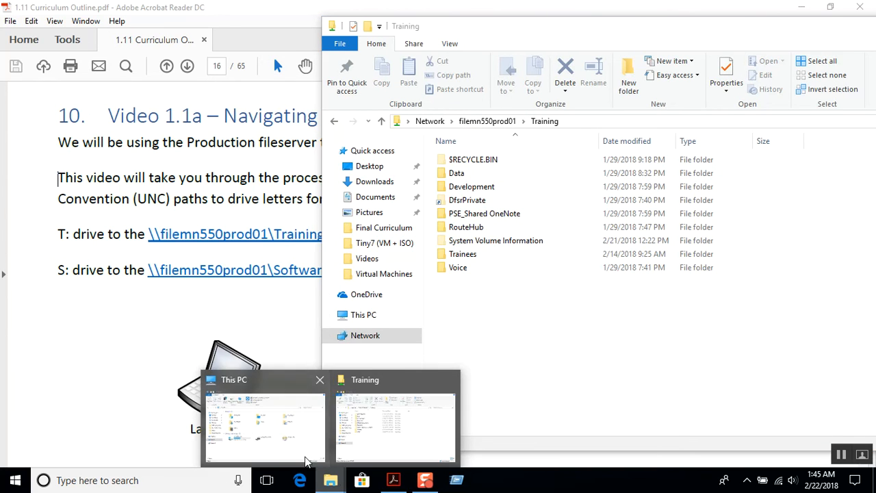
{"action": "left_click", "coordinate": [312, 457]}
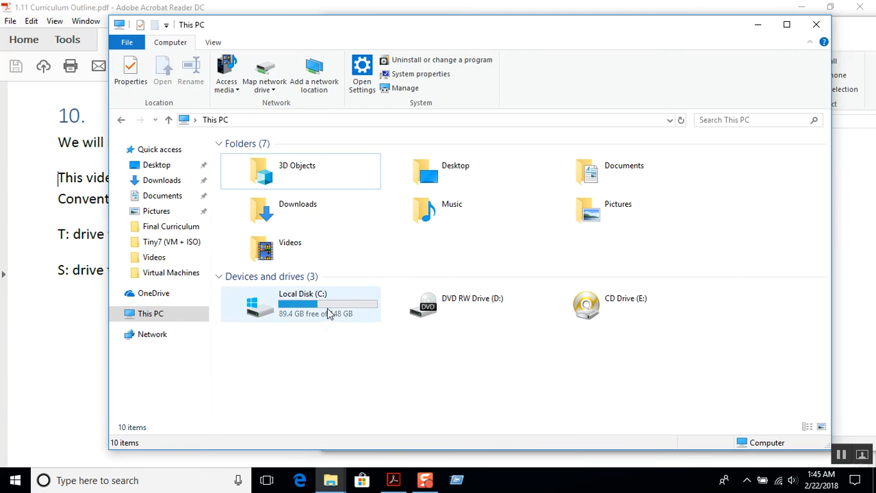
{"action": "left_click", "coordinate": [444, 166]}
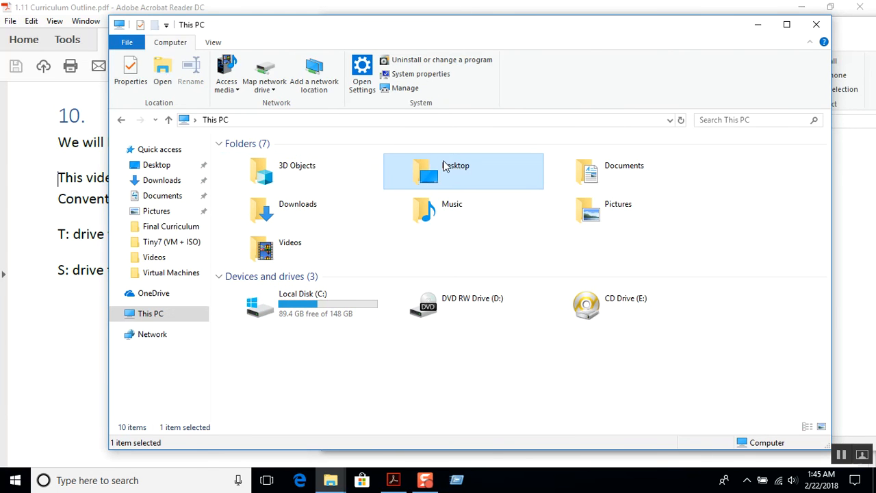
{"action": "double_click", "coordinate": [444, 166]}
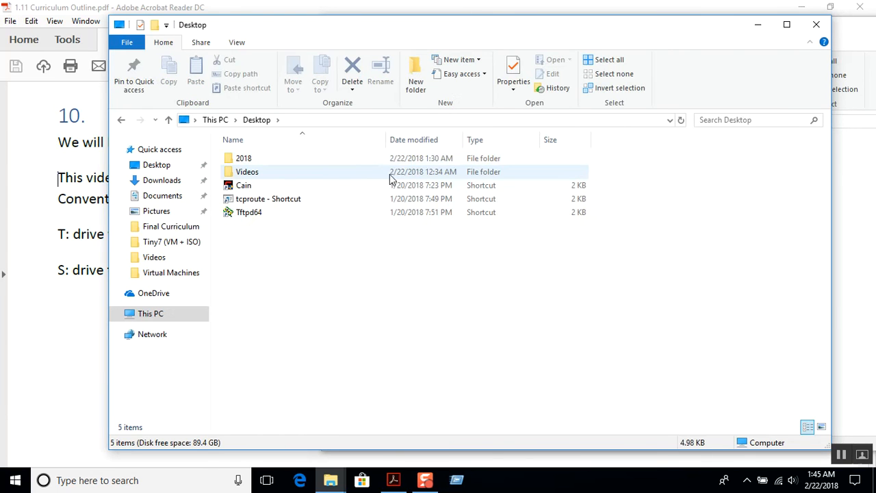
{"action": "double_click", "coordinate": [267, 162]}
{"action": "double_click", "coordinate": [265, 162]}
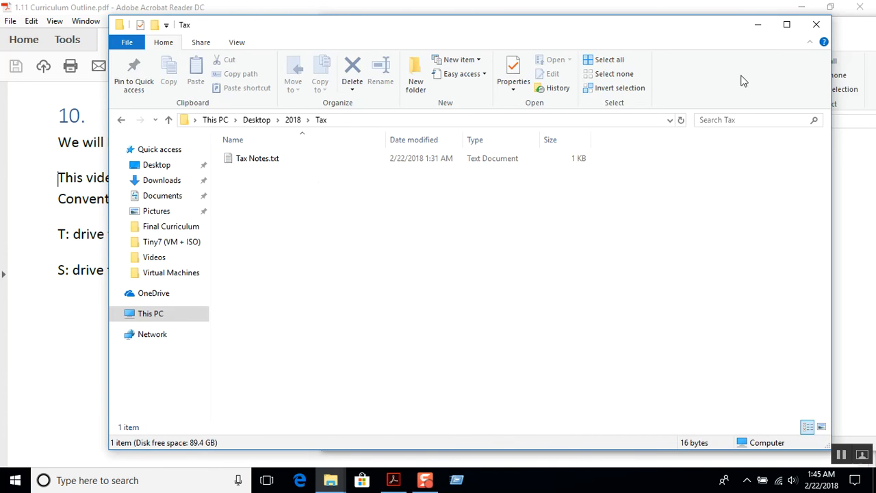
{"action": "left_click", "coordinate": [758, 26]}
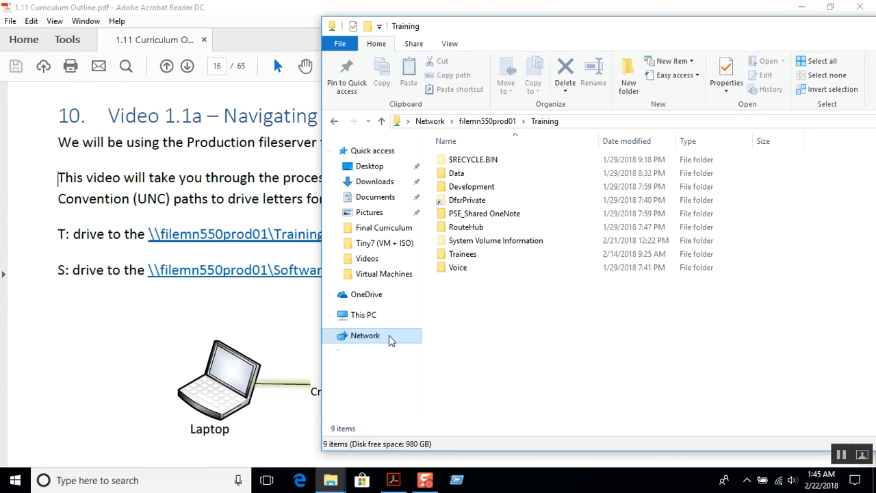
{"action": "left_click", "coordinate": [282, 326]}
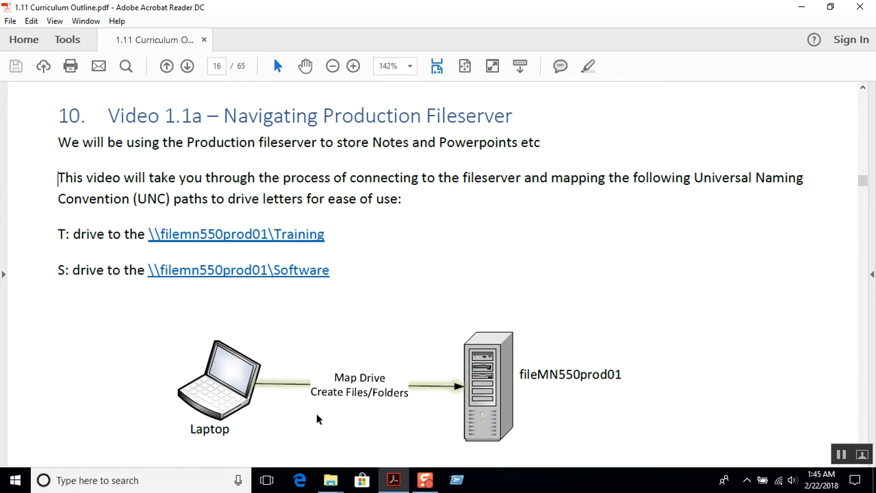
Step: Restore the Training share window and launch the pinned Run box holding \\filemn550prod01
{"action": "mouse_move", "coordinate": [336, 482]}
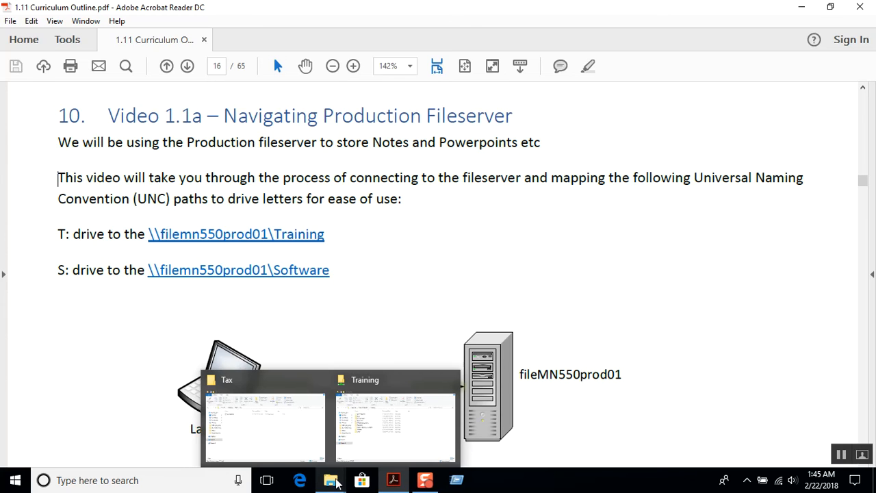
{"action": "left_click", "coordinate": [381, 438]}
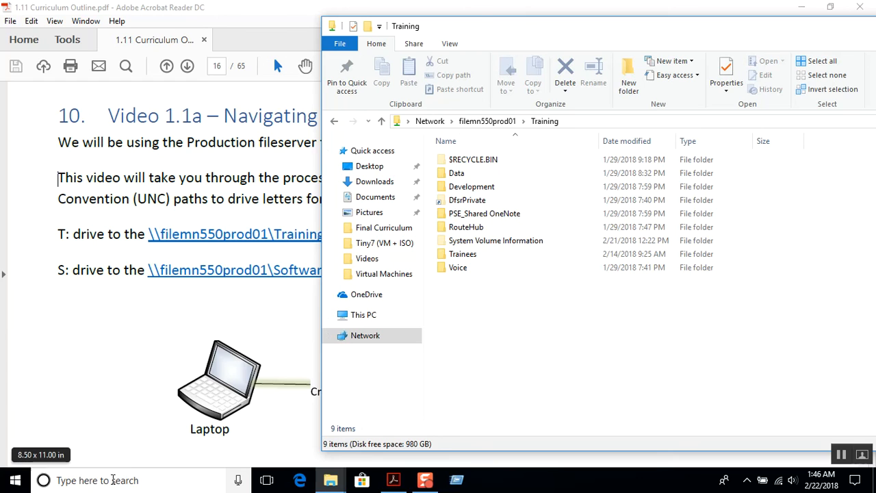
{"action": "left_click", "coordinate": [453, 482]}
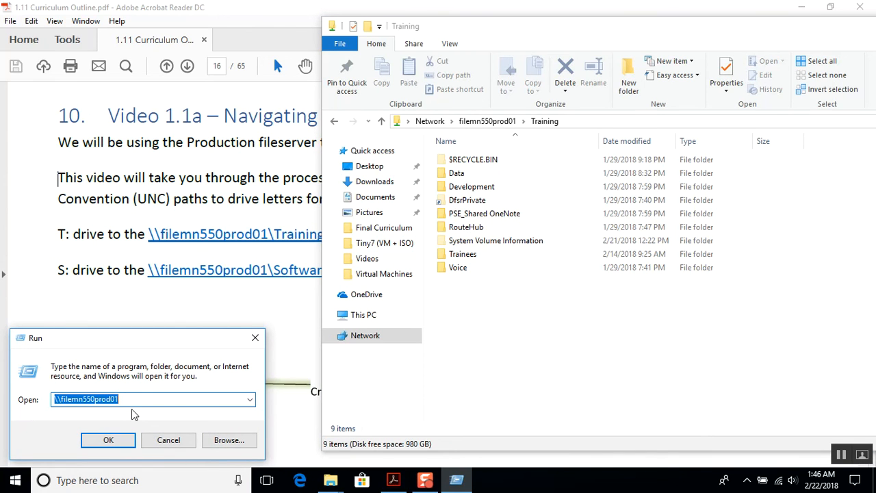
Step: Open \\filemn550prod01 and browse Training > Trainees into the trainee's personal folder
{"action": "left_click", "coordinate": [59, 402]}
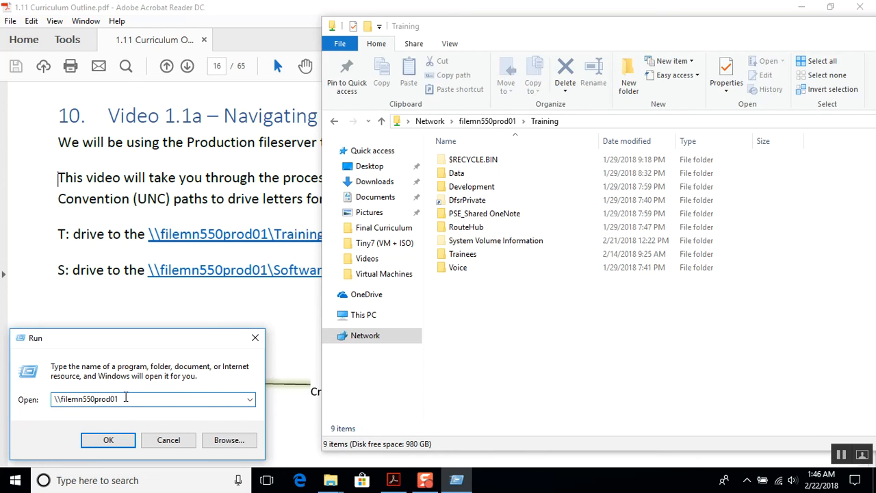
{"action": "left_click", "coordinate": [114, 440]}
{"action": "double_click", "coordinate": [338, 137]}
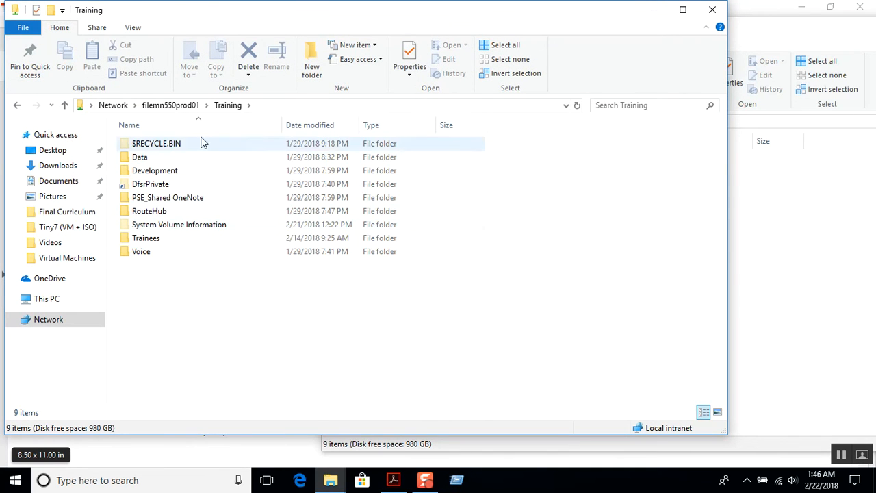
{"action": "double_click", "coordinate": [165, 242]}
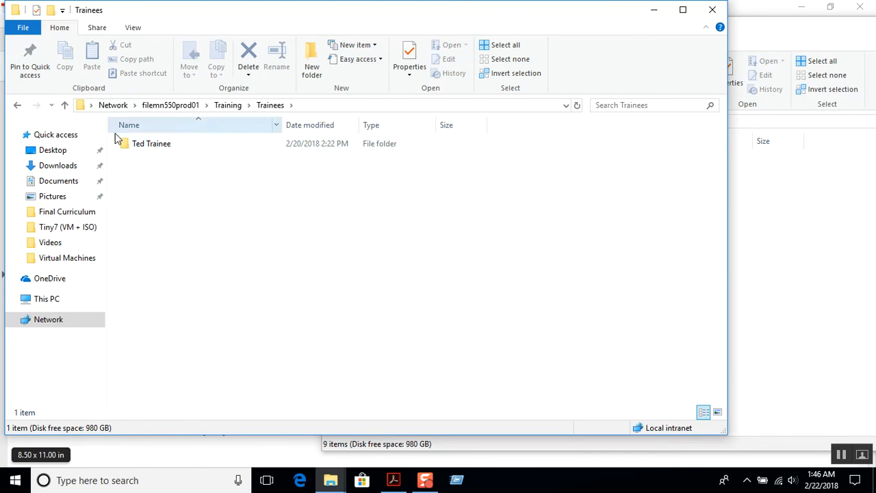
{"action": "left_click", "coordinate": [151, 145]}
{"action": "right_click", "coordinate": [152, 145]}
{"action": "left_click", "coordinate": [295, 209]}
{"action": "double_click", "coordinate": [149, 148]}
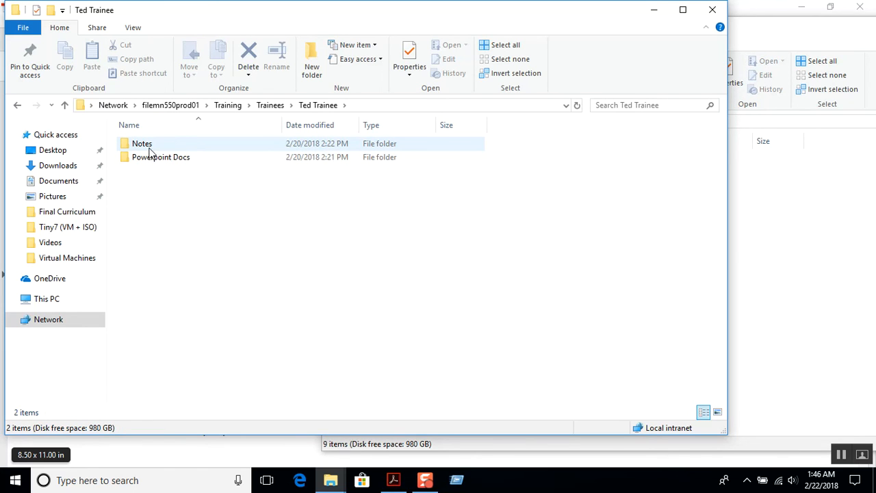
Step: Create a new folder named Video there, then close the folder window
{"action": "right_click", "coordinate": [172, 189]}
{"action": "mouse_move", "coordinate": [114, 328]}
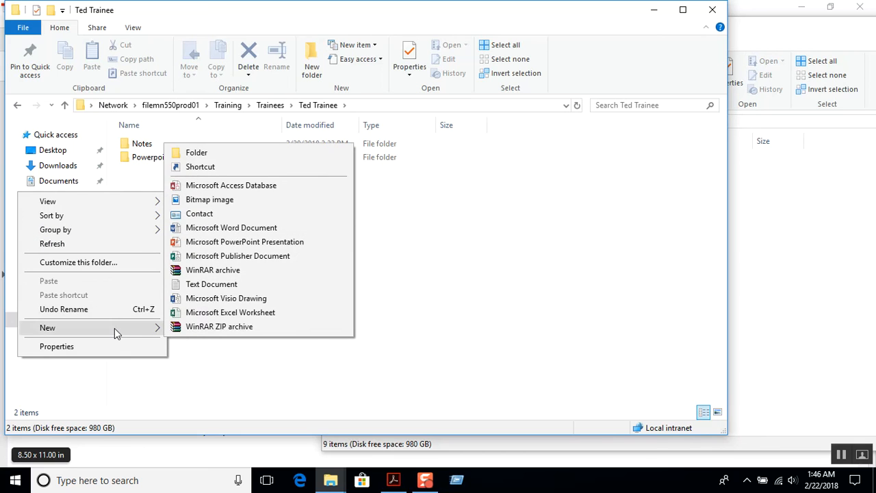
{"action": "left_click", "coordinate": [181, 154]}
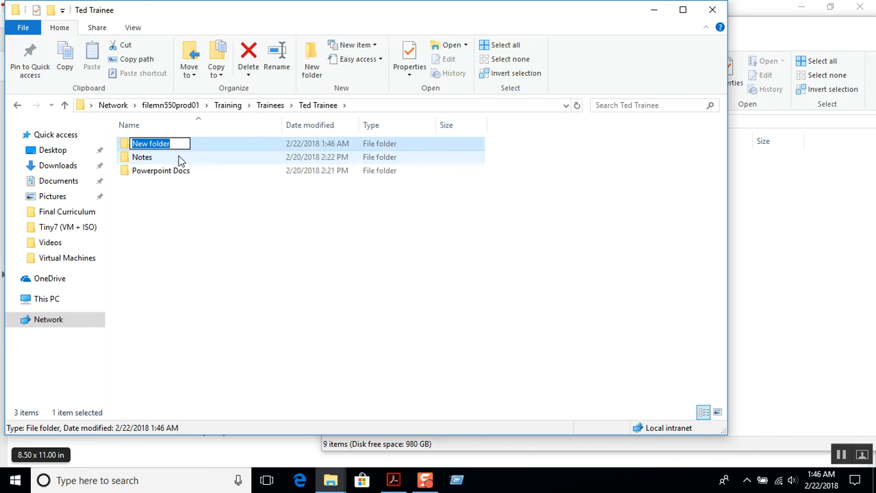
{"action": "type", "text": "Videos"}
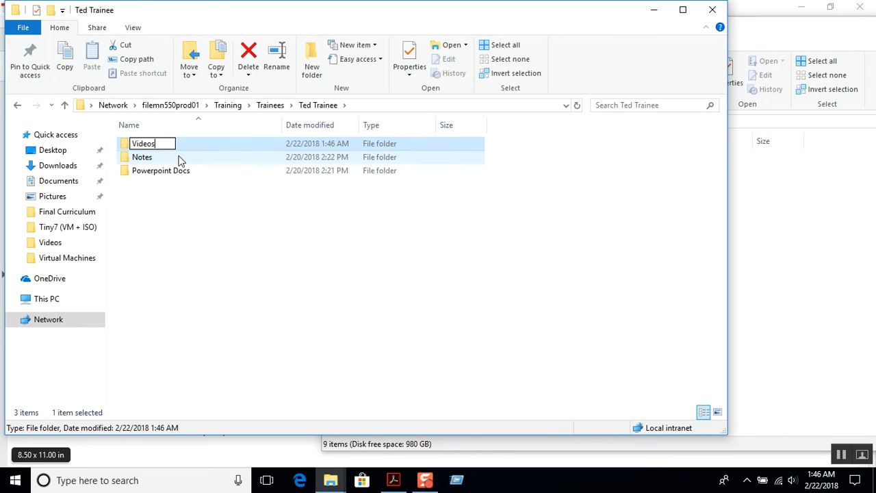
{"action": "key", "text": "BackSpace"}
{"action": "key", "text": "Return"}
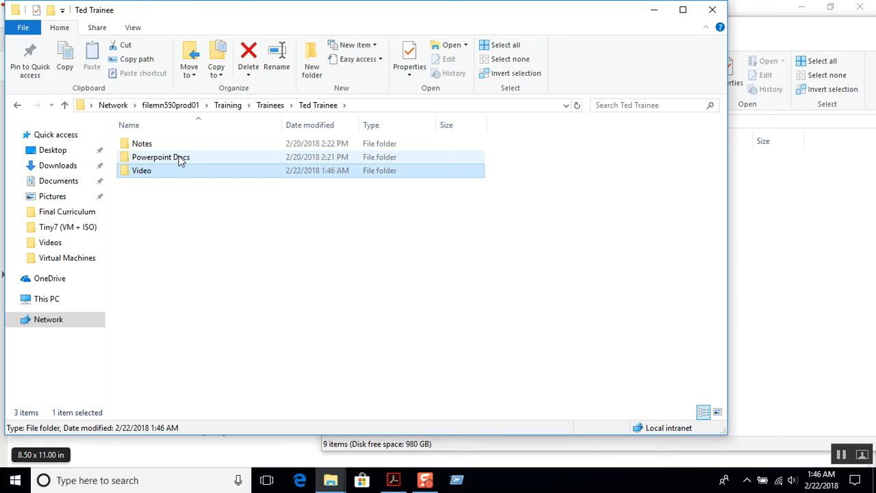
{"action": "left_click", "coordinate": [286, 253]}
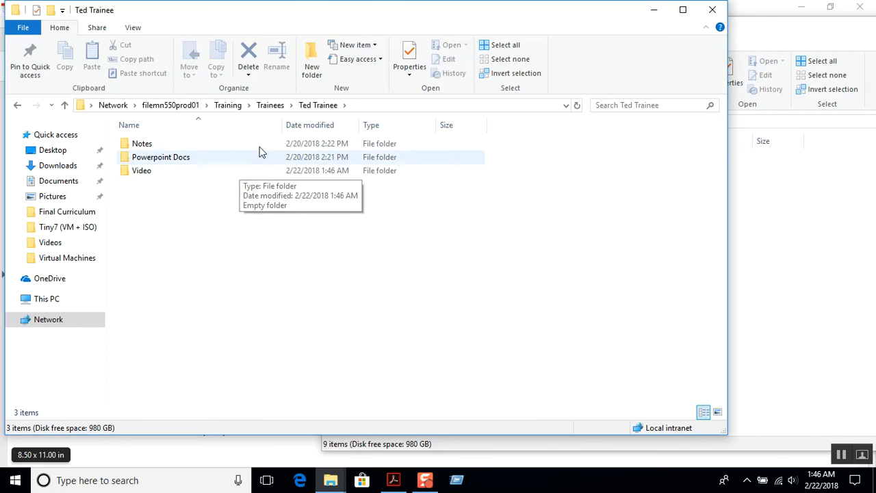
{"action": "left_click", "coordinate": [713, 9]}
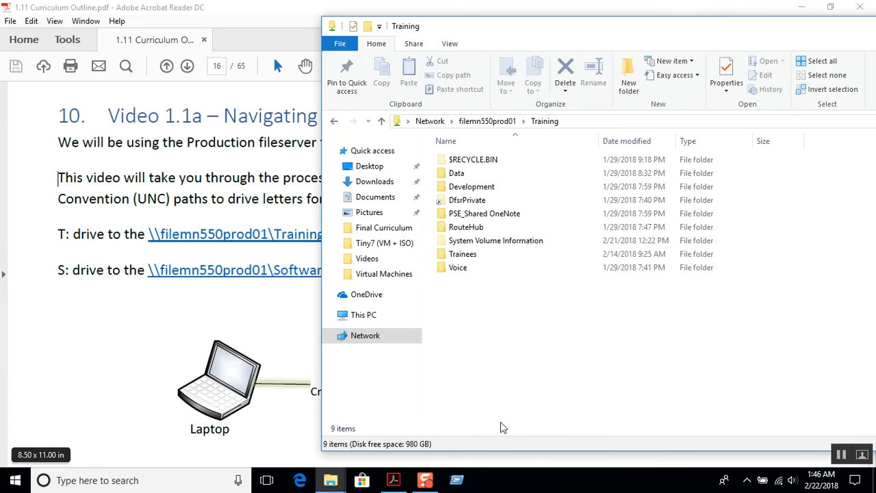
Step: Restore the Run dialog, check the \\filemn550prod01 path, and run it
{"action": "left_click", "coordinate": [457, 480]}
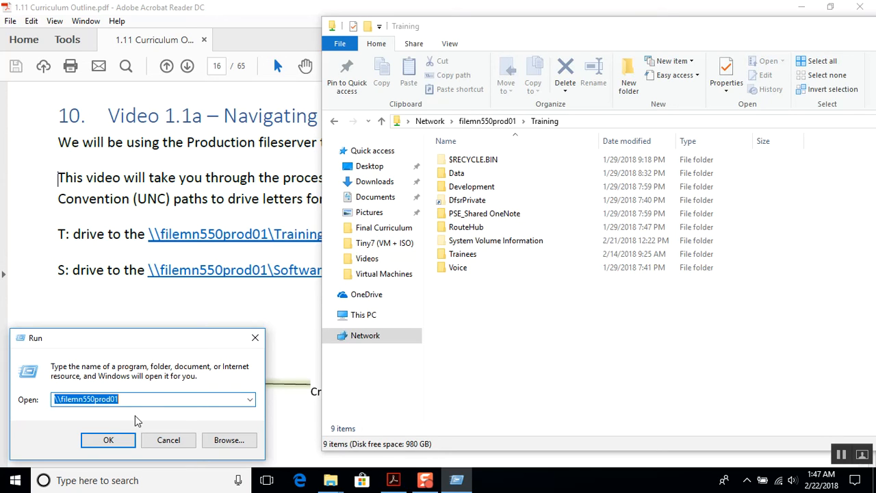
{"action": "left_click", "coordinate": [80, 399]}
{"action": "left_click_drag", "start_coordinate": [63, 399], "coordinate": [52, 399]}
{"action": "left_click", "coordinate": [94, 399]}
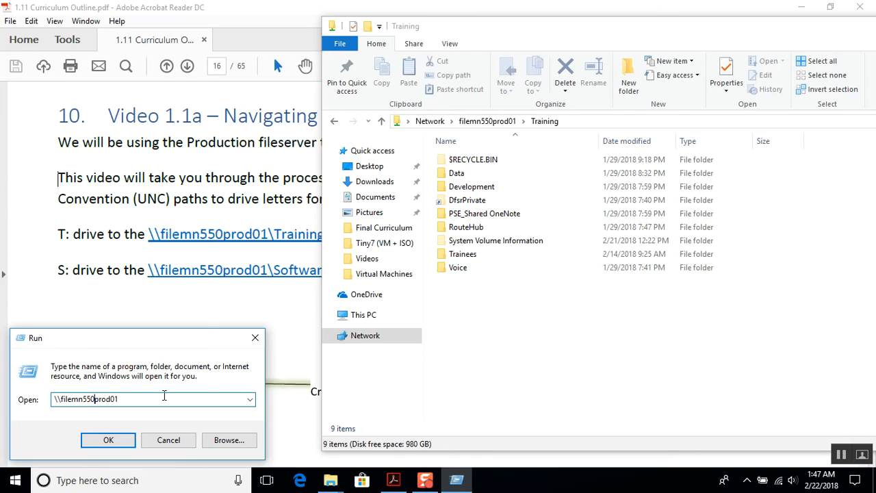
{"action": "left_click", "coordinate": [162, 397]}
{"action": "left_click", "coordinate": [472, 122]}
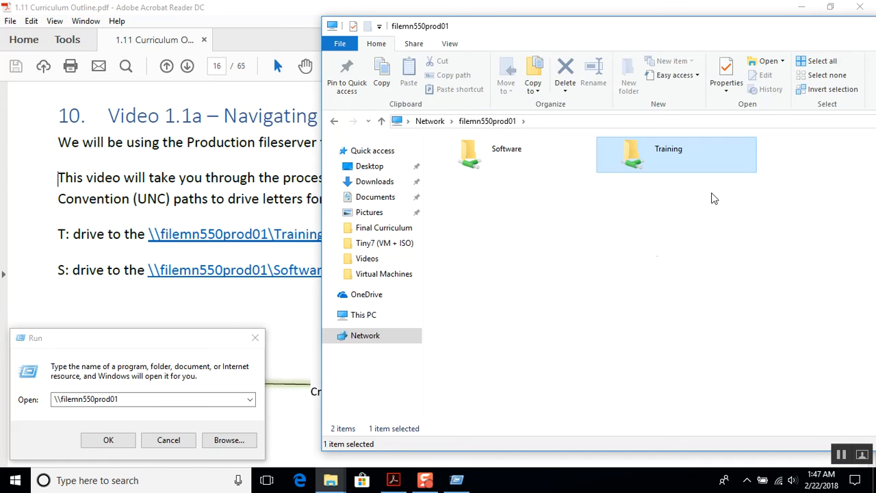
Step: Cancel the Run box and start Map network drive on the Training share
{"action": "left_click", "coordinate": [626, 266]}
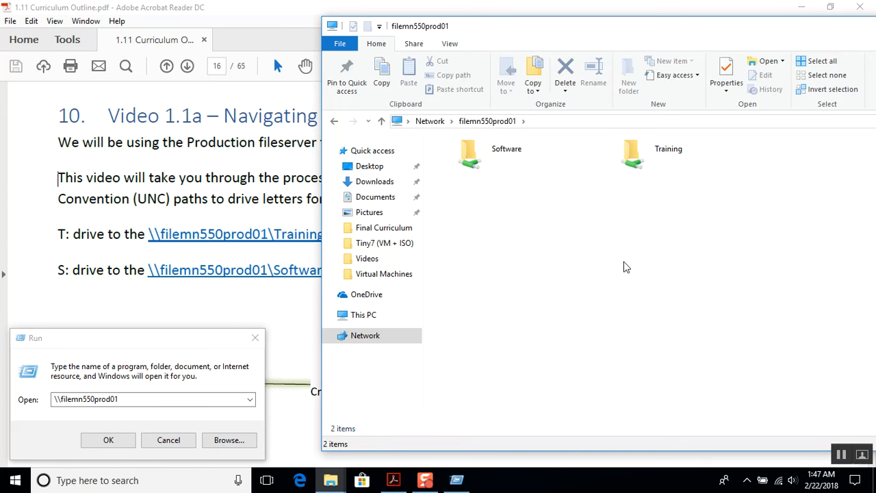
{"action": "left_click", "coordinate": [158, 442]}
{"action": "left_click", "coordinate": [636, 154]}
{"action": "right_click", "coordinate": [636, 157]}
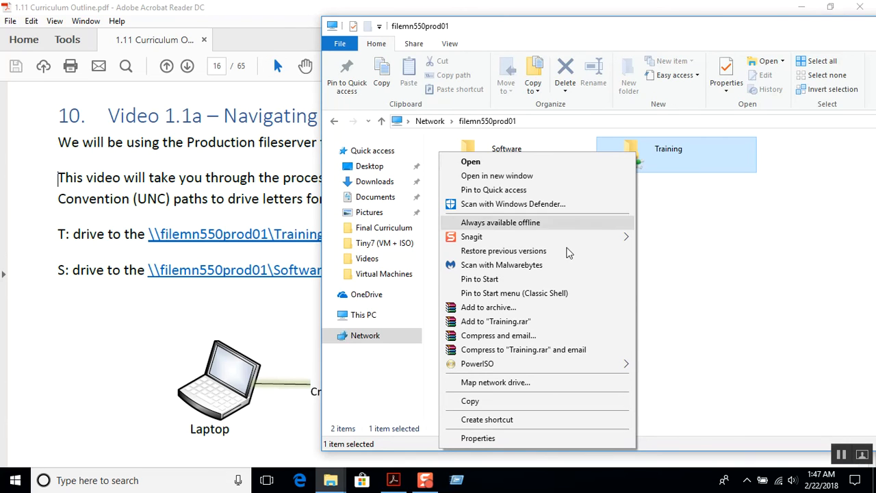
{"action": "left_click", "coordinate": [538, 384]}
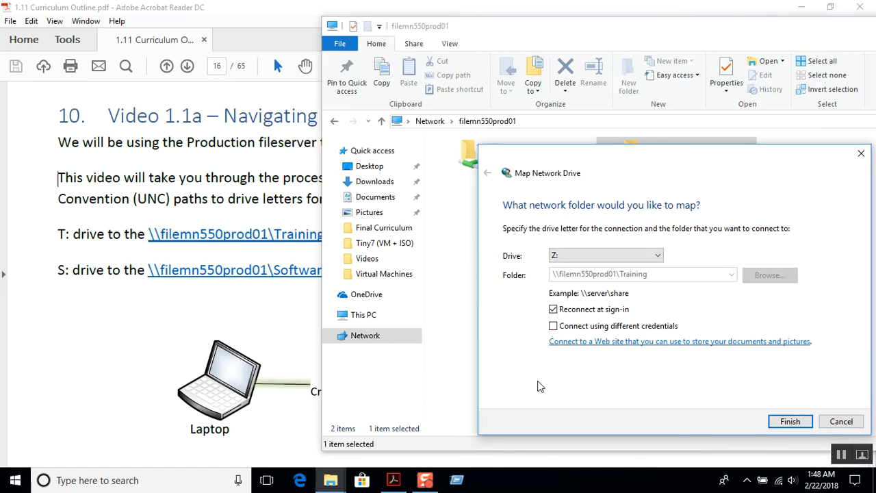
Step: Choose drive letter T: and enable Connect using different credentials
{"action": "left_click", "coordinate": [620, 256]}
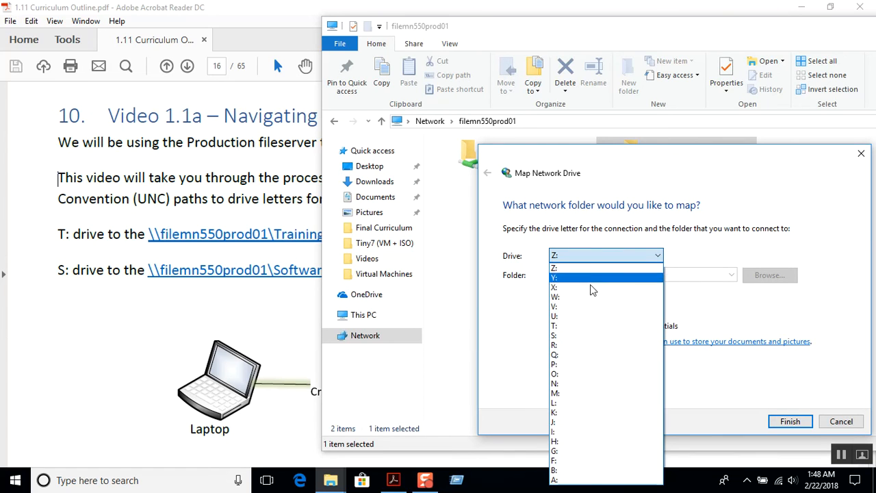
{"action": "left_click", "coordinate": [569, 325]}
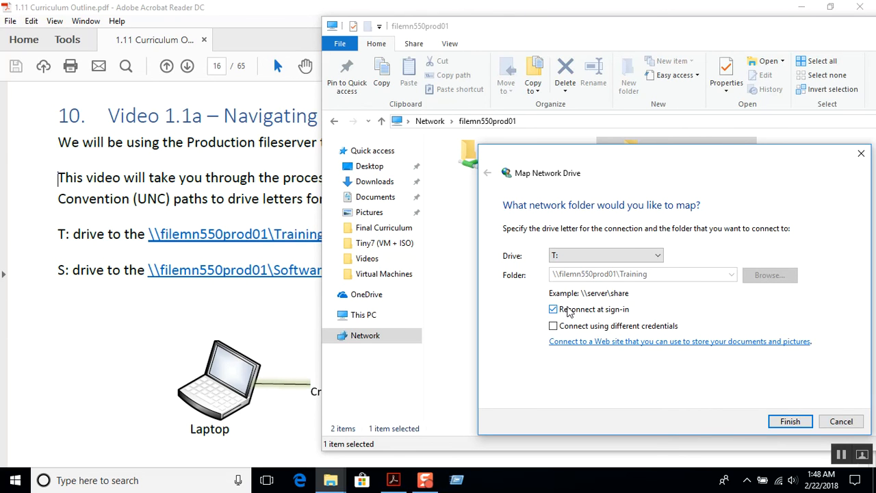
{"action": "left_click", "coordinate": [658, 256]}
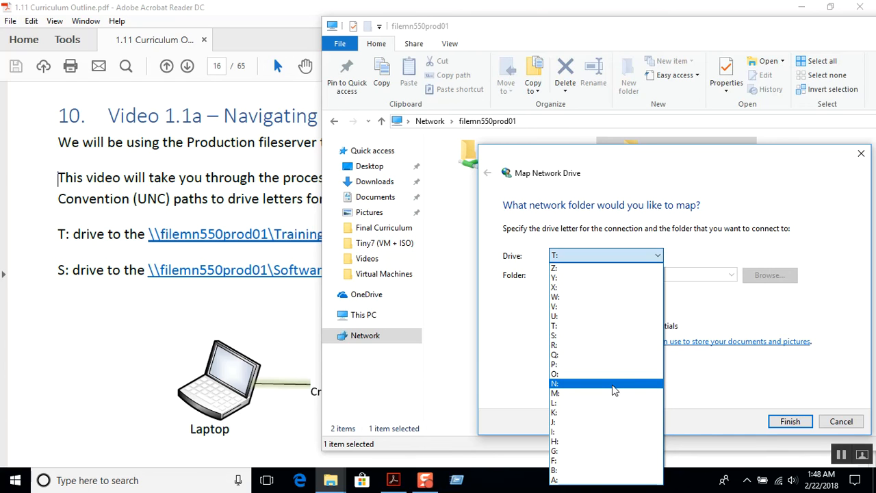
{"action": "left_click", "coordinate": [560, 328]}
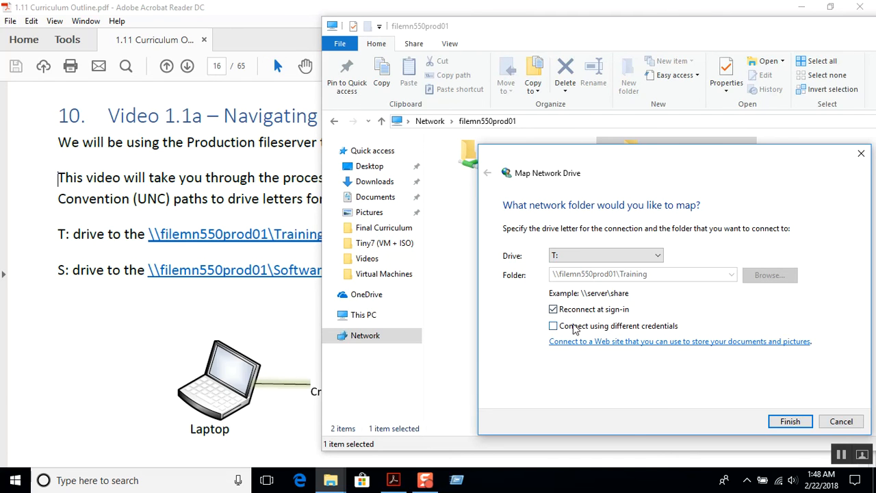
{"action": "left_click", "coordinate": [557, 328]}
Step: Search for cmd and pin Command Prompt to the taskbar
{"action": "left_click", "coordinate": [145, 484]}
{"action": "type", "text": "cmd"}
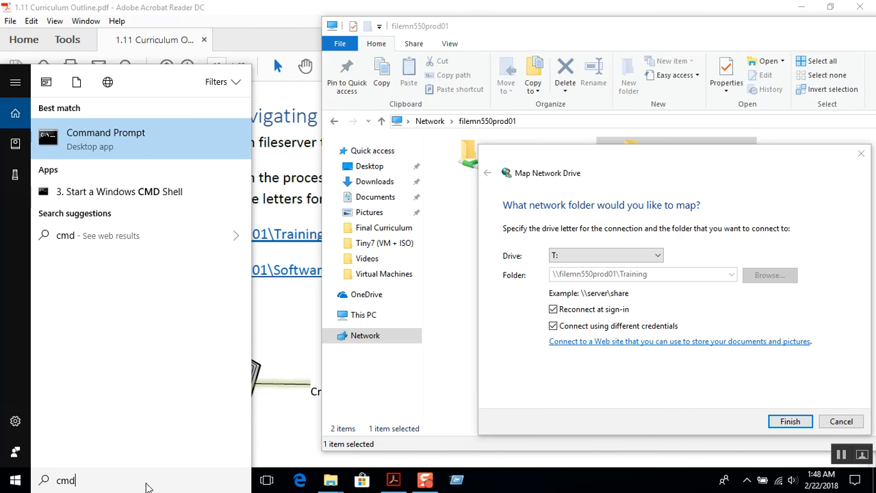
{"action": "key", "text": "BackSpace"}
{"action": "key", "text": "BackSpace"}
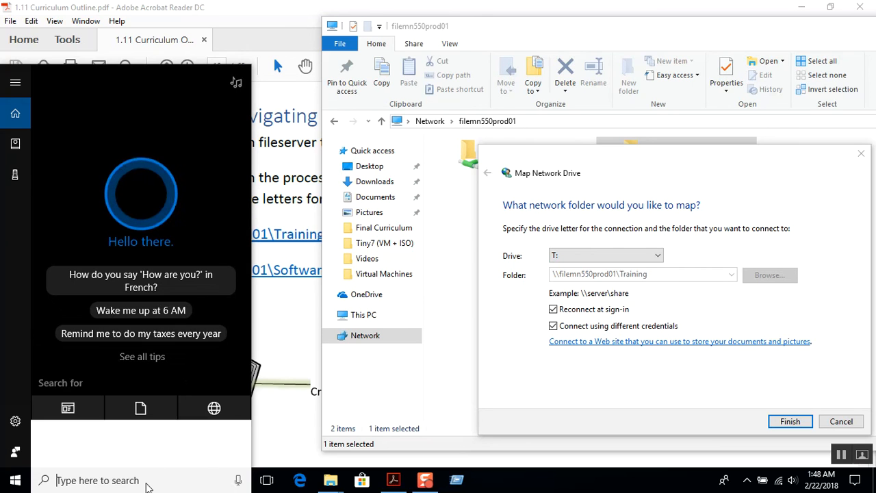
{"action": "type", "text": "cmd"}
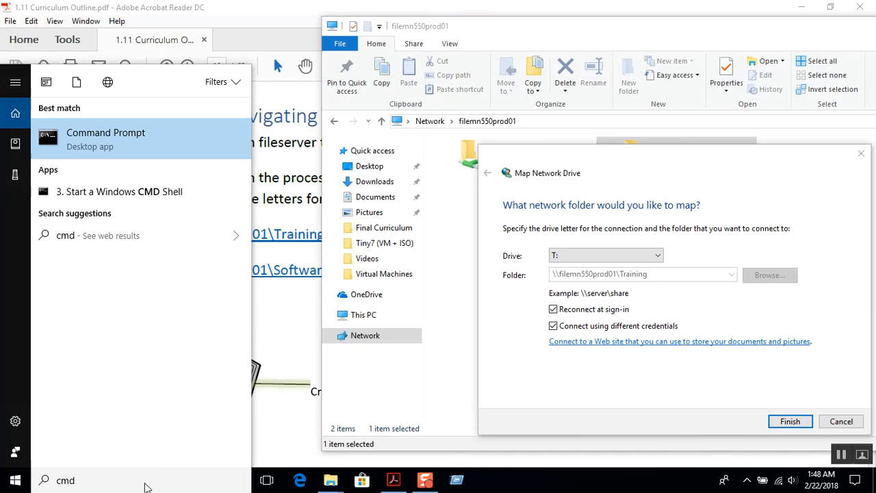
{"action": "right_click", "coordinate": [134, 139]}
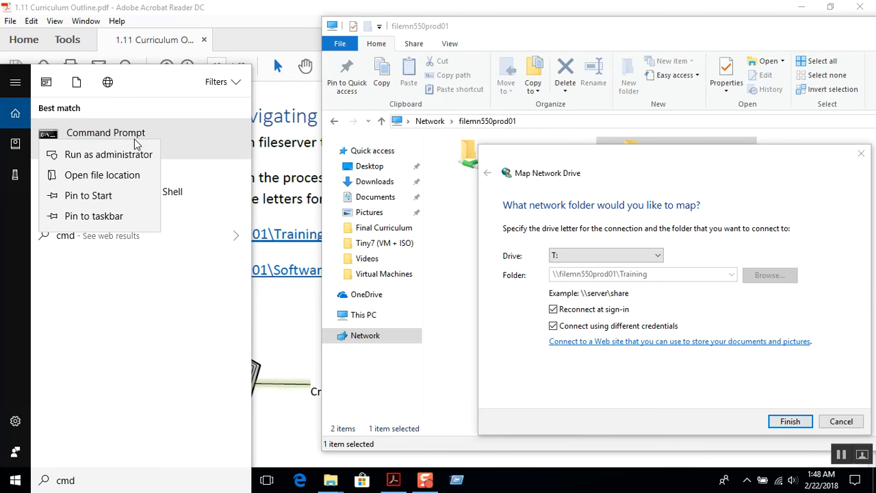
{"action": "left_click", "coordinate": [113, 216]}
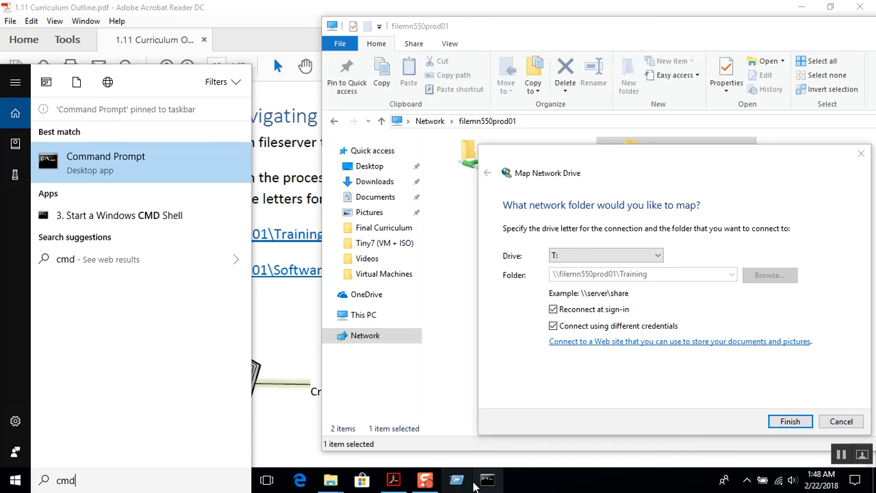
{"action": "left_click", "coordinate": [518, 486]}
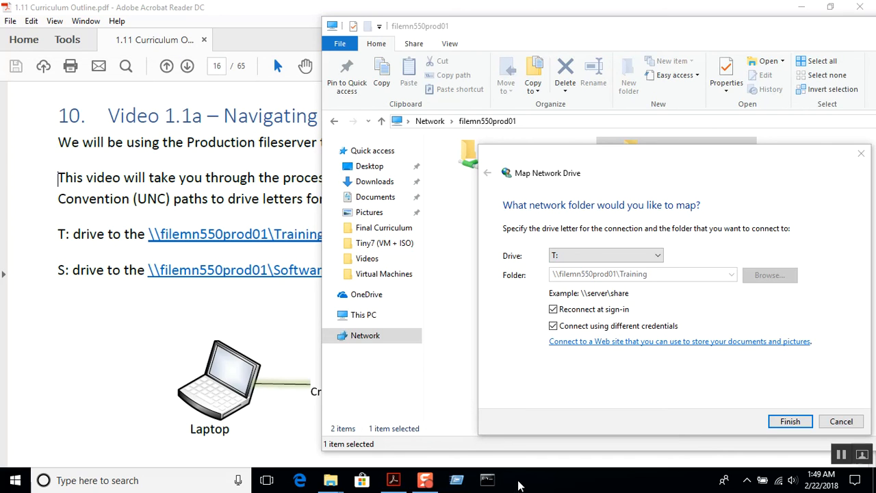
{"action": "left_click", "coordinate": [485, 483]}
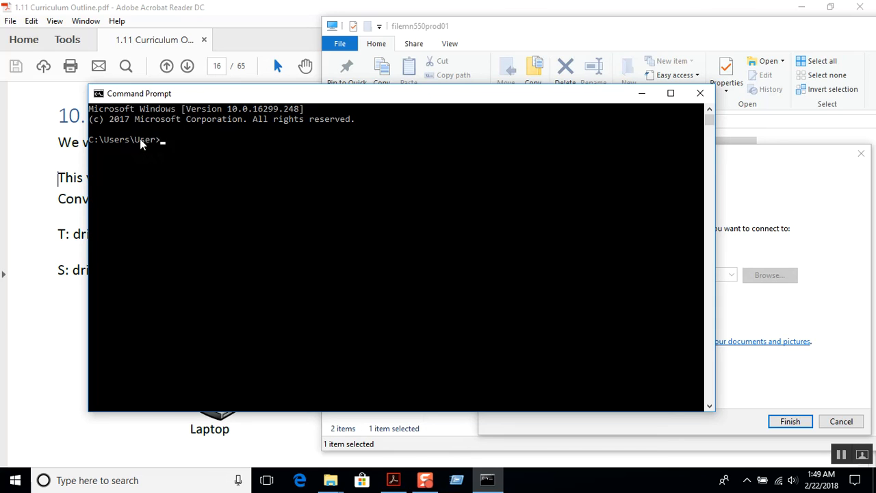
{"action": "left_click_drag", "start_coordinate": [135, 142], "coordinate": [153, 146]}
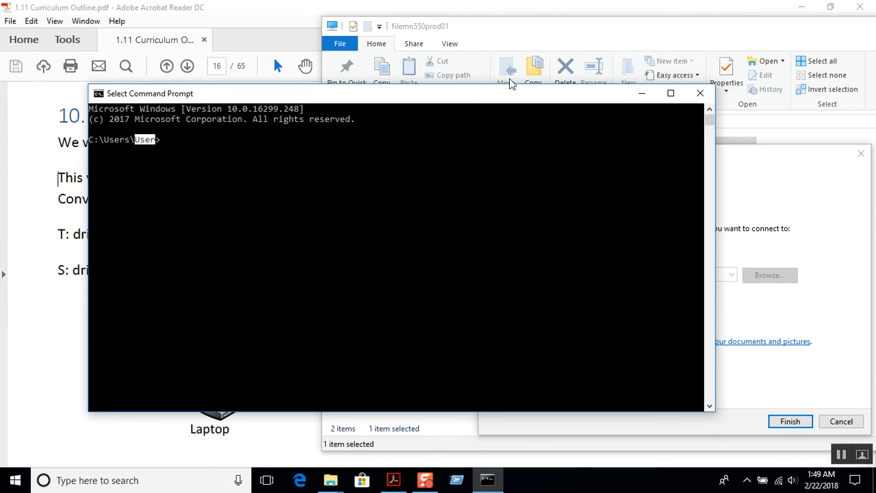
{"action": "left_click", "coordinate": [642, 93]}
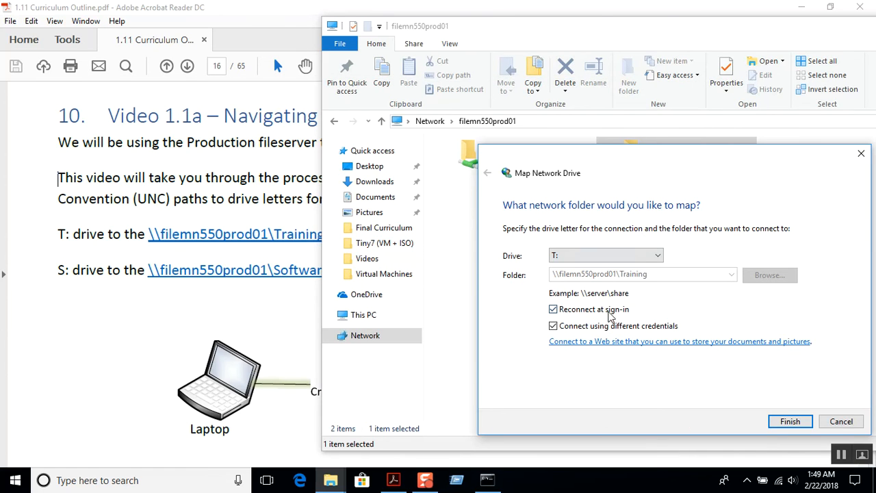
Step: Turn Connect using different credentials off and back on for the T: mapping
{"action": "left_click", "coordinate": [554, 327]}
{"action": "left_click", "coordinate": [590, 321]}
Step: Finish the Training mapping as T:, enter the account password and save the credentials
{"action": "left_click", "coordinate": [788, 422]}
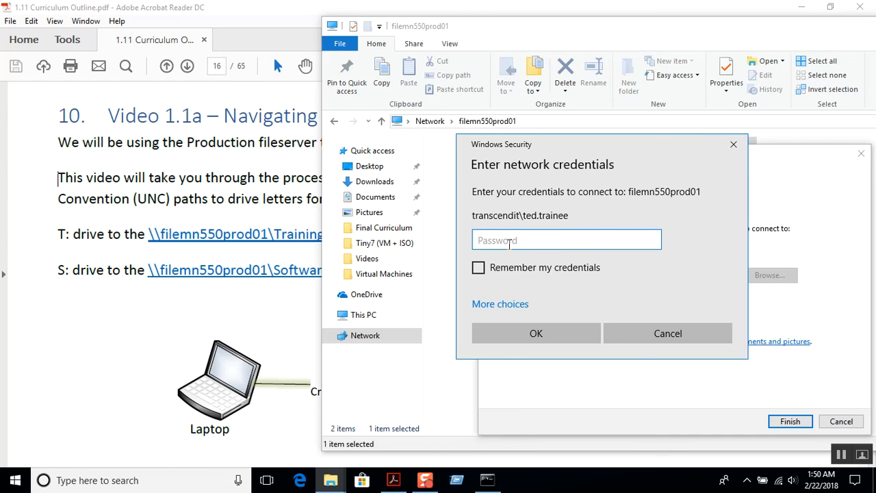
{"action": "type", "text": "••••••••"}
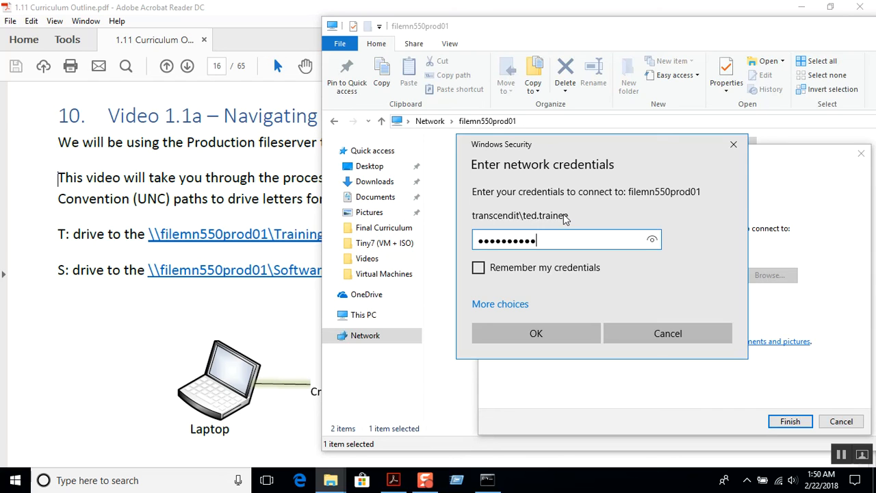
{"action": "key", "text": "BackSpace"}
{"action": "key", "text": "BackSpace"}
{"action": "key", "text": "BackSpace"}
{"action": "key", "text": "BackSpace"}
{"action": "key", "text": "BackSpace"}
{"action": "key", "text": "BackSpace"}
{"action": "key", "text": "BackSpace"}
{"action": "key", "text": "BackSpace"}
{"action": "key", "text": "BackSpace"}
{"action": "key", "text": "BackSpace"}
{"action": "type", "text": "••••••••••"}
{"action": "left_click", "coordinate": [479, 269]}
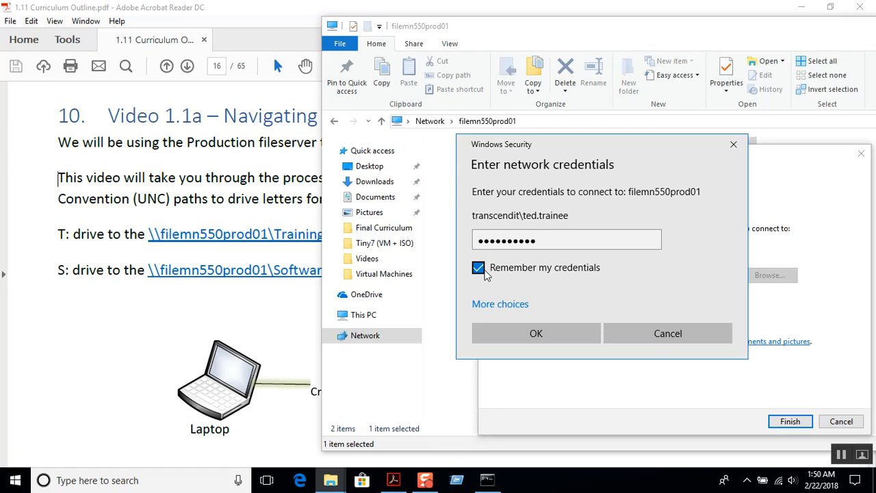
{"action": "left_click", "coordinate": [540, 341]}
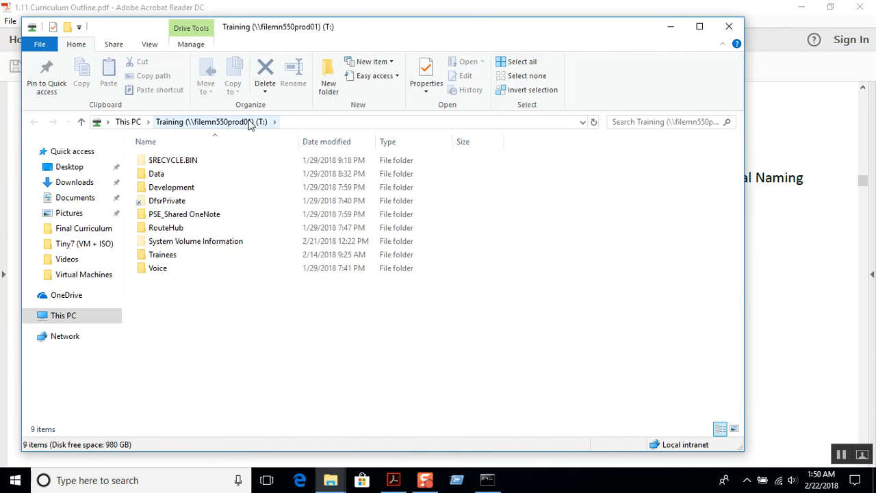
Step: From This PC, open Training (T:) and select its Trainees folder
{"action": "left_click", "coordinate": [64, 317]}
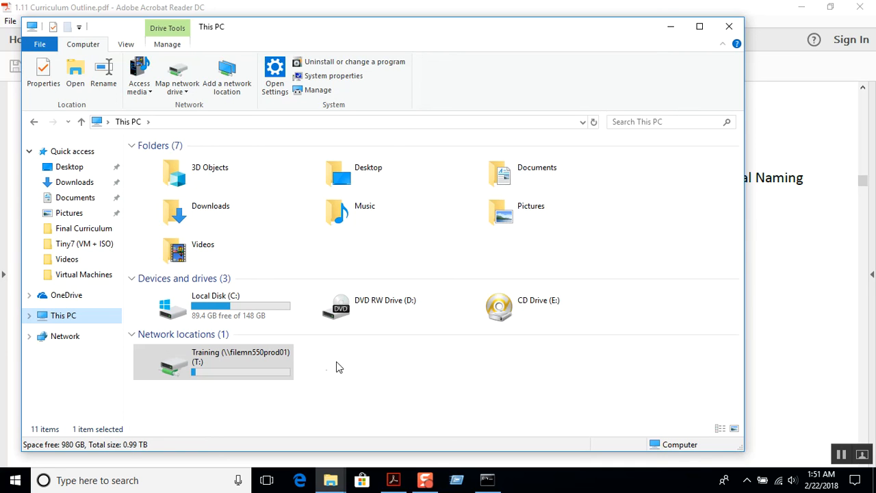
{"action": "double_click", "coordinate": [265, 367]}
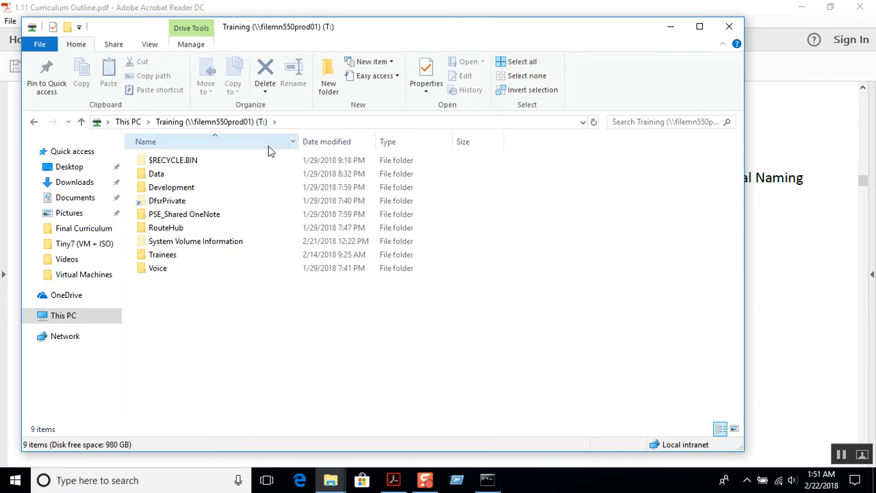
{"action": "left_click", "coordinate": [176, 254]}
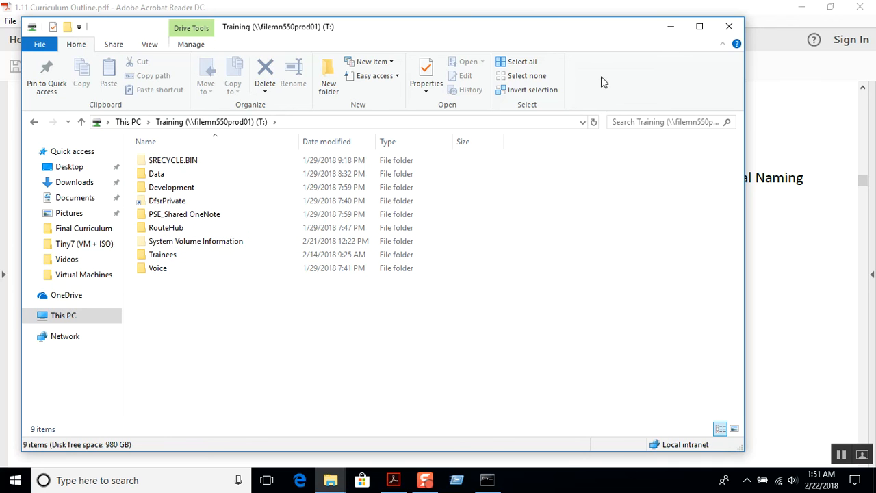
Step: Close the Training drive window and bring up the Software share's menu in filemn550prod01
{"action": "left_click", "coordinate": [730, 28]}
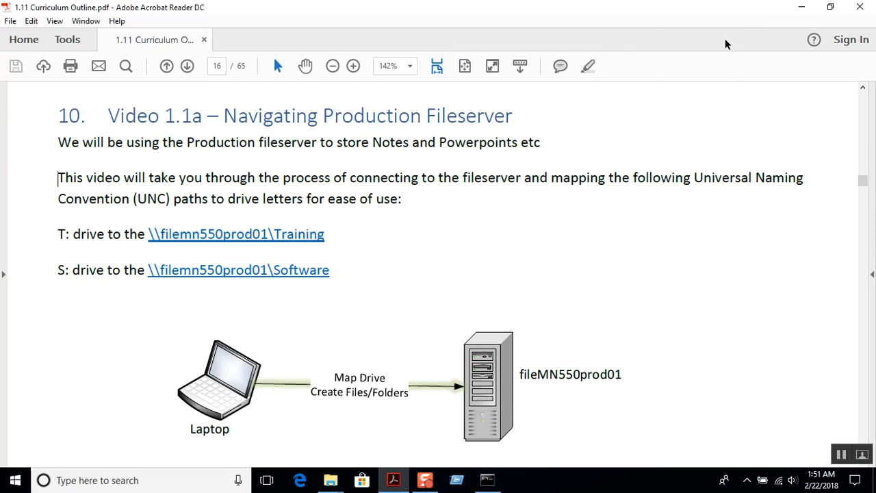
{"action": "mouse_move", "coordinate": [340, 484]}
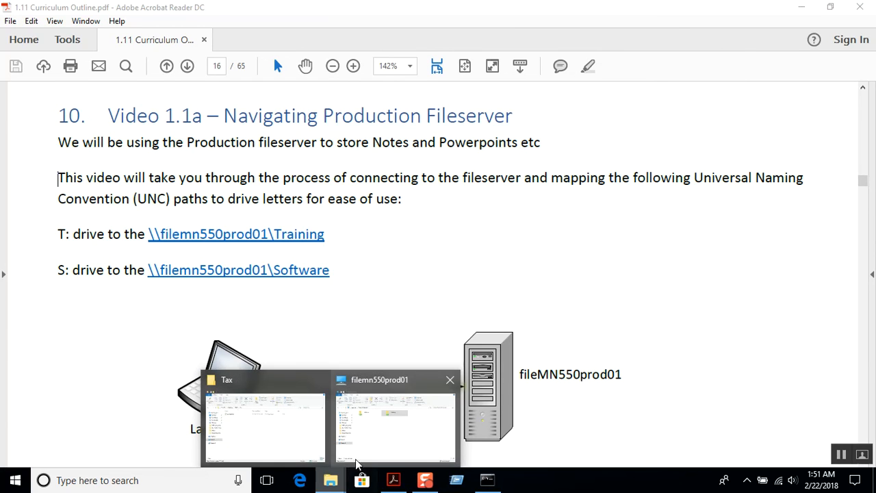
{"action": "left_click", "coordinate": [388, 445]}
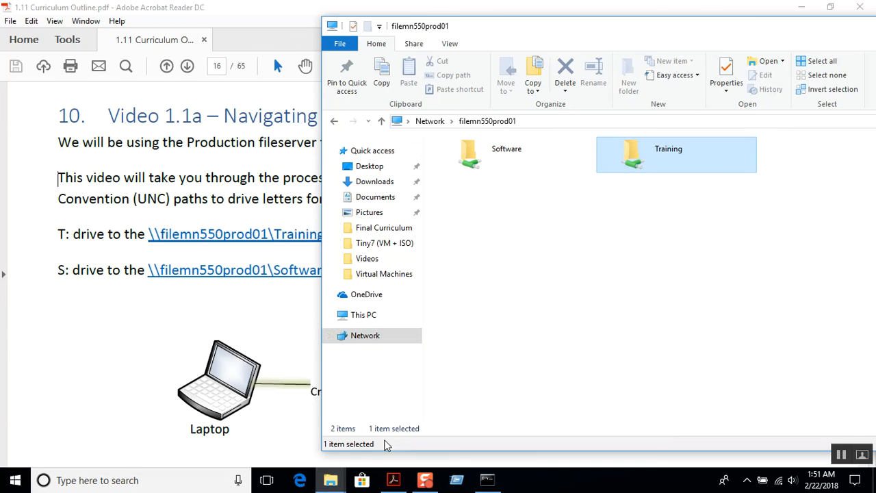
{"action": "left_click", "coordinate": [567, 243]}
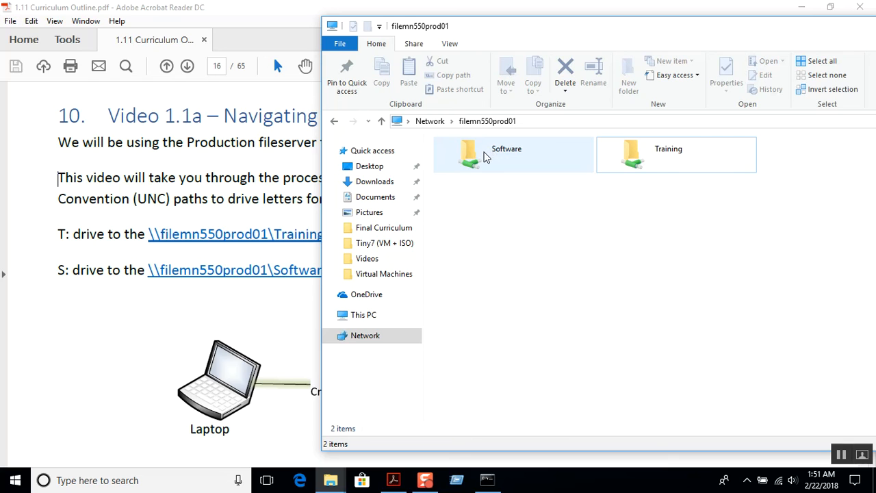
{"action": "right_click", "coordinate": [487, 159]}
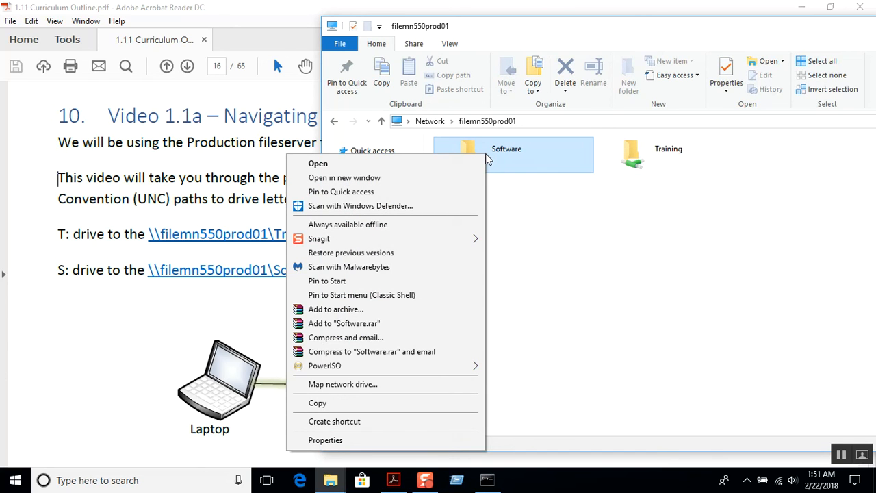
Step: Start mapping the Software share and pick drive letter S:
{"action": "left_click", "coordinate": [375, 386]}
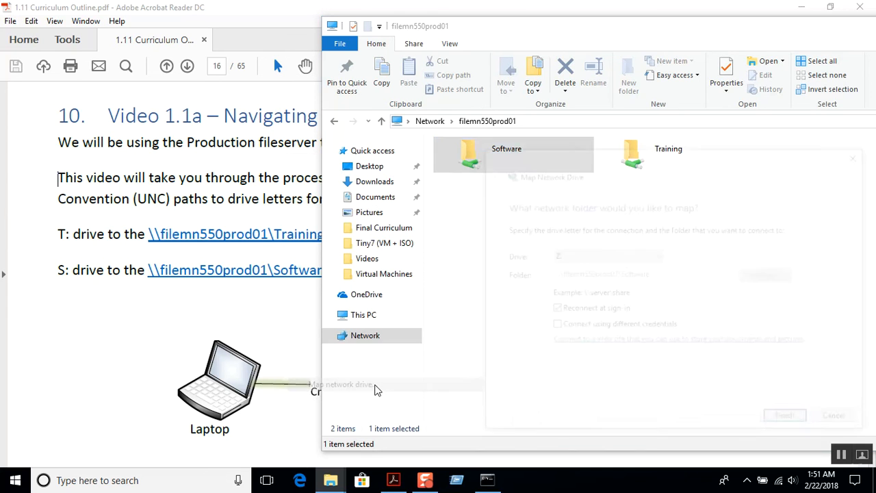
{"action": "left_click", "coordinate": [644, 256]}
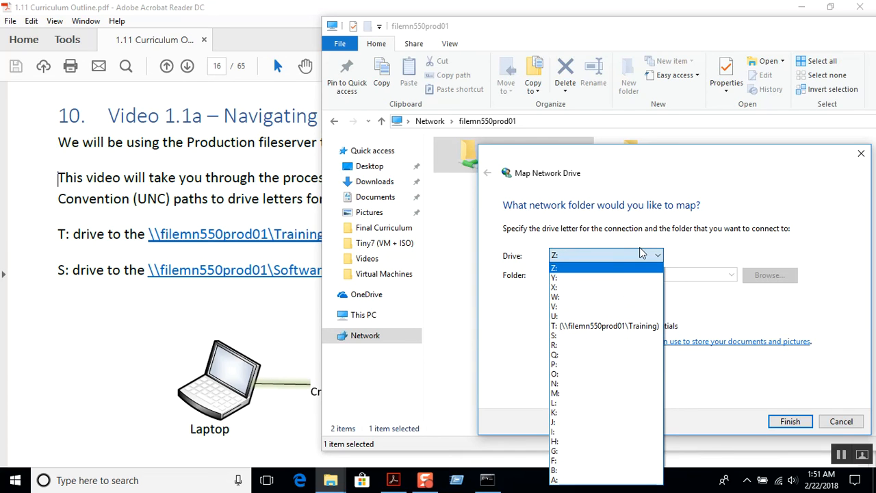
{"action": "left_click", "coordinate": [598, 337]}
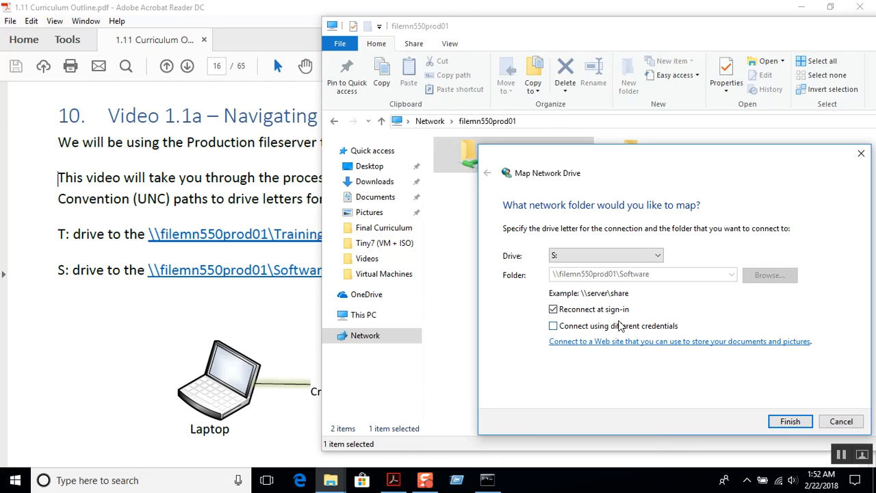
Step: Enable different credentials, briefly show then minimize Command Prompt, and finish the S: mapping
{"action": "left_click", "coordinate": [554, 327]}
{"action": "left_click", "coordinate": [487, 480]}
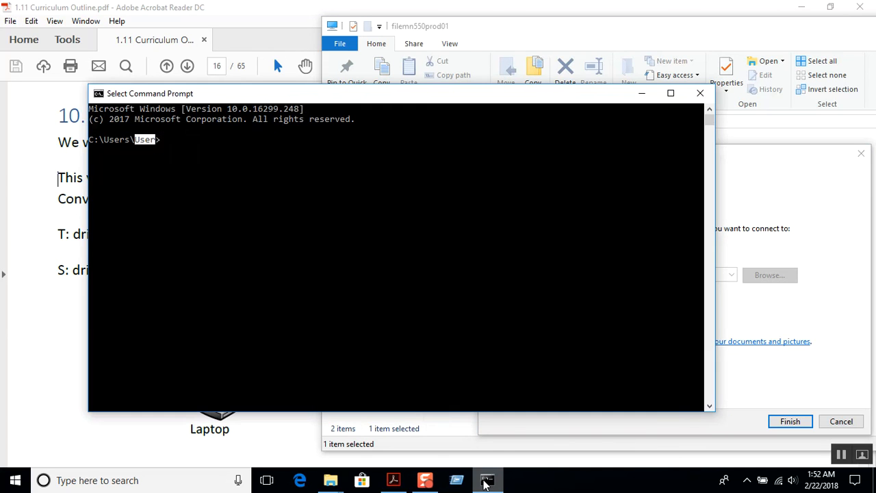
{"action": "left_click", "coordinate": [153, 148]}
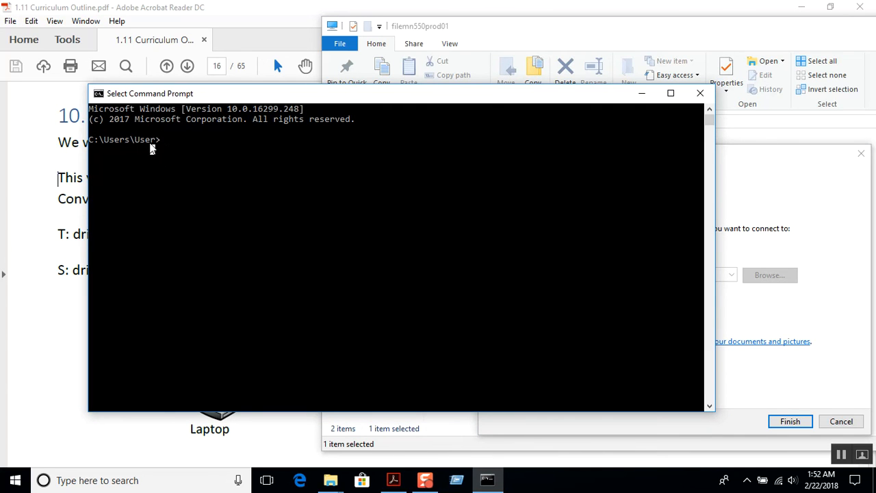
{"action": "left_click", "coordinate": [642, 93]}
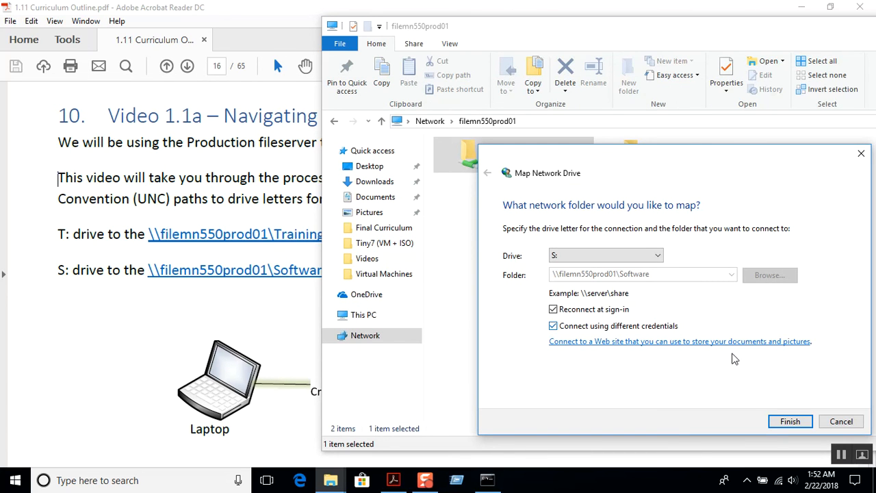
{"action": "left_click", "coordinate": [790, 422]}
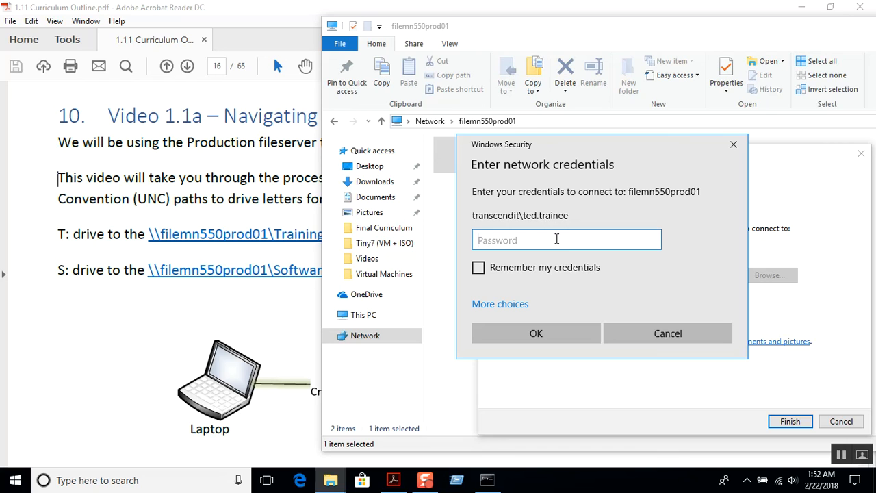
Step: Enter the account password for the Software share, remember the credentials and connect S:
{"action": "type", "text": "*********"}
{"action": "key", "text": "BackSpace"}
{"action": "key", "text": "BackSpace"}
{"action": "key", "text": "BackSpace"}
{"action": "key", "text": "BackSpace"}
{"action": "key", "text": "BackSpace"}
{"action": "key", "text": "BackSpace"}
{"action": "key", "text": "BackSpace"}
{"action": "key", "text": "BackSpace"}
{"action": "key", "text": "BackSpace"}
{"action": "type", "text": "**********"}
{"action": "left_click", "coordinate": [478, 268]}
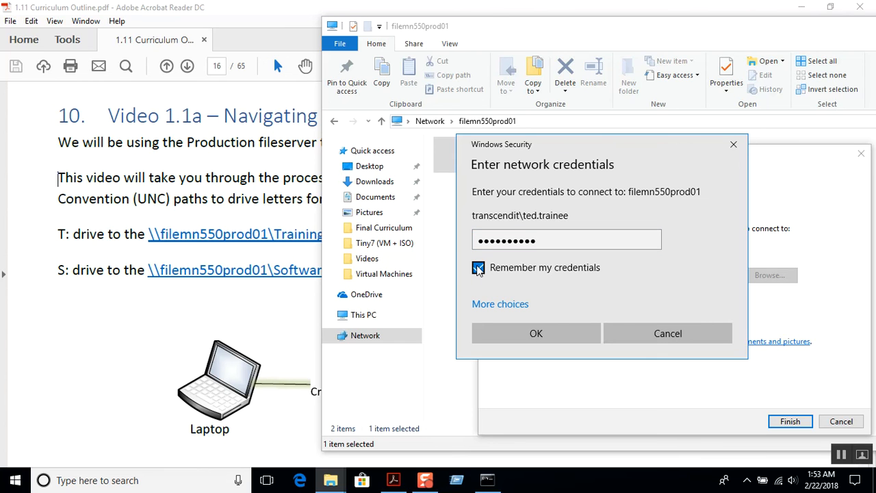
{"action": "left_click", "coordinate": [542, 332]}
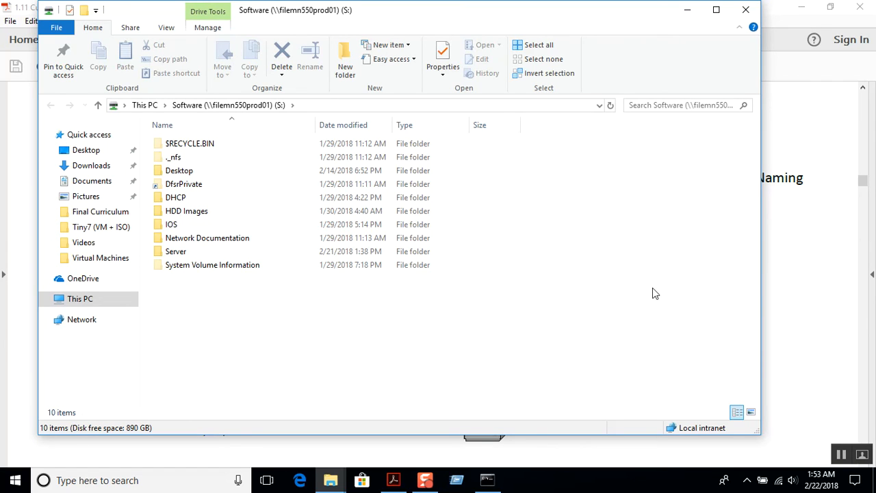
Step: Open Software (S:) from This PC, browse into Desktop > Student Software, then minimize Explorer
{"action": "left_click", "coordinate": [78, 300]}
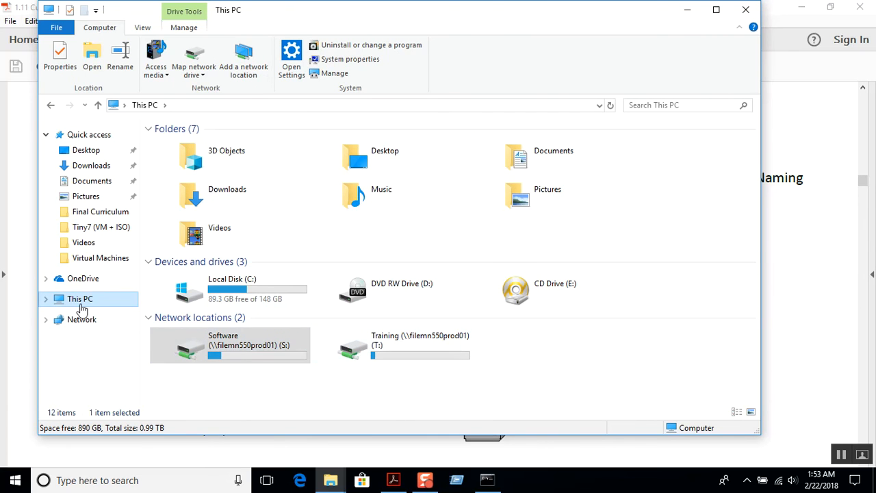
{"action": "double_click", "coordinate": [231, 350]}
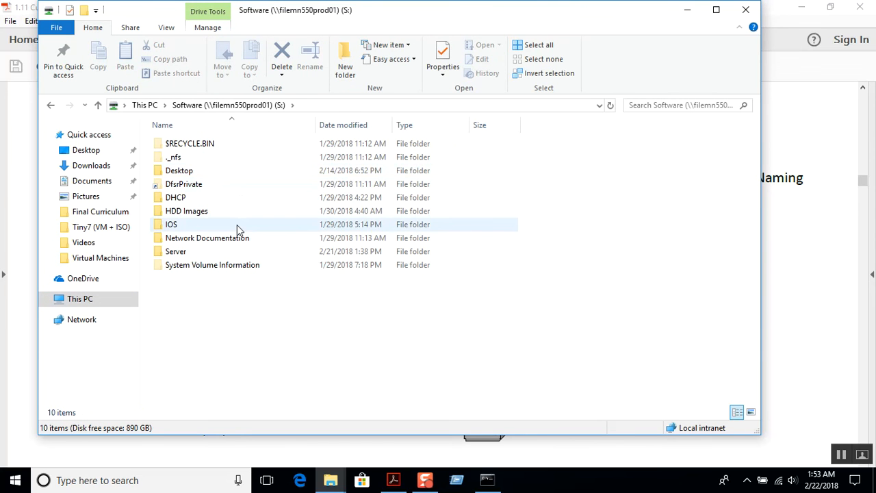
{"action": "left_click", "coordinate": [217, 170]}
{"action": "double_click", "coordinate": [218, 171]}
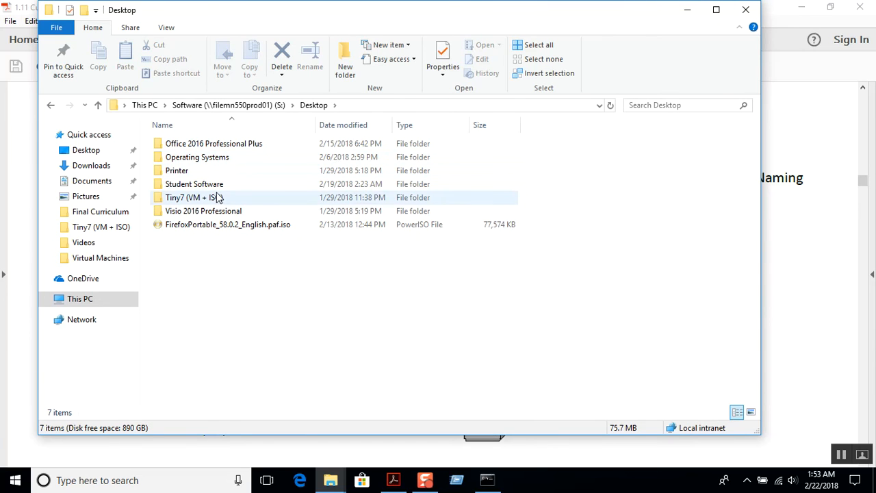
{"action": "double_click", "coordinate": [213, 185]}
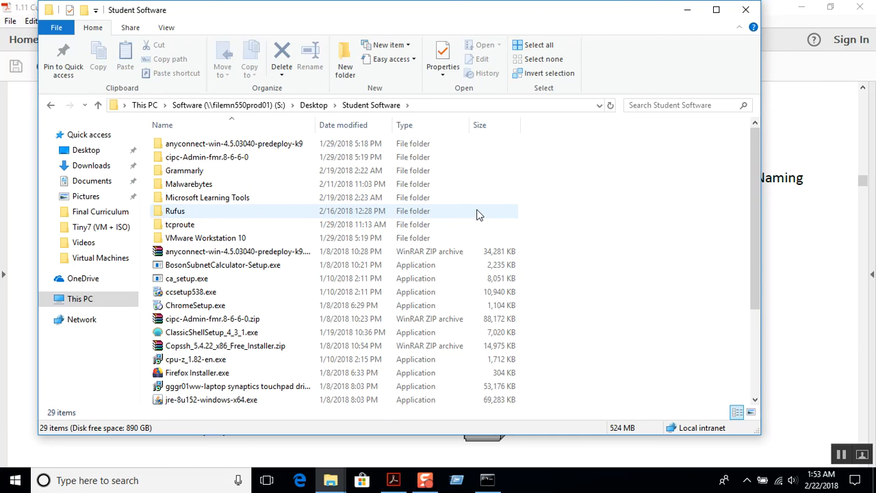
{"action": "left_click", "coordinate": [688, 11]}
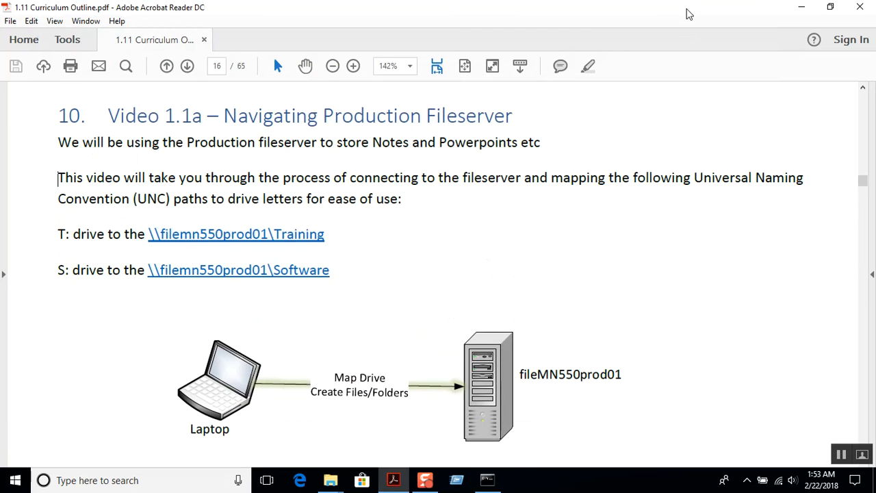